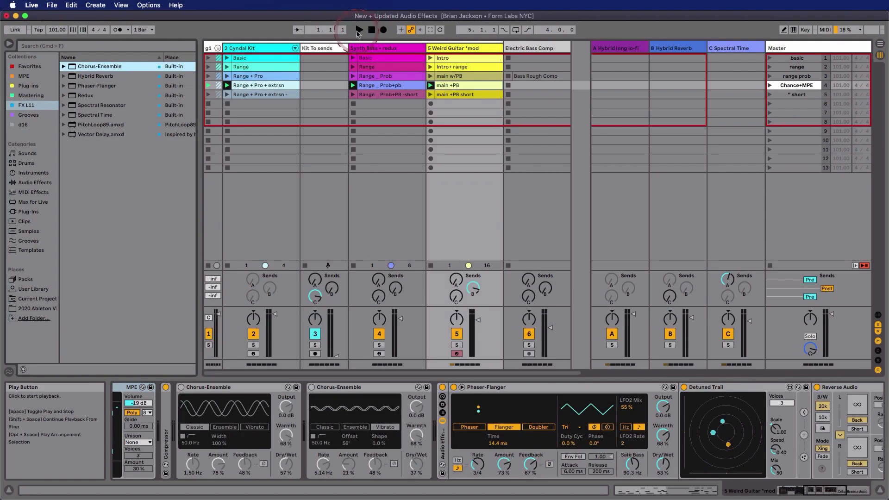
# Open the Range_Prob+pb clip of the Synth Bass track and examine its note velocity and chance lanes.
pyautogui.click(370, 87)
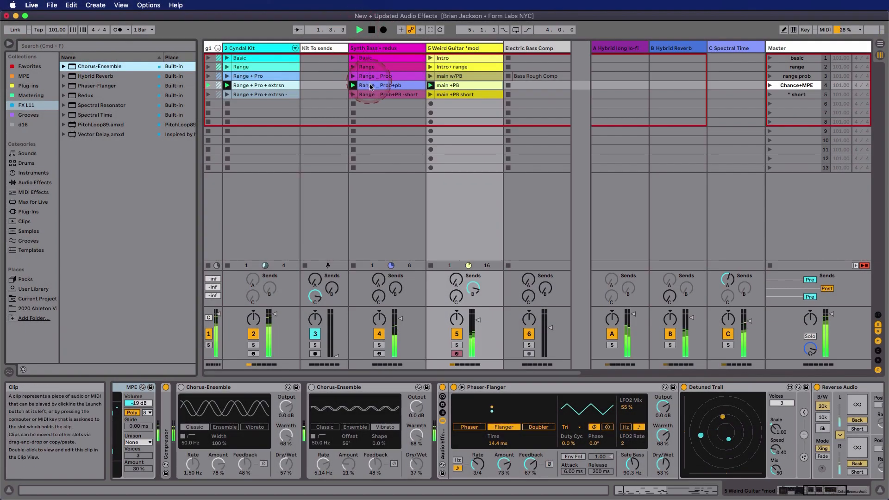
pyautogui.click(371, 87)
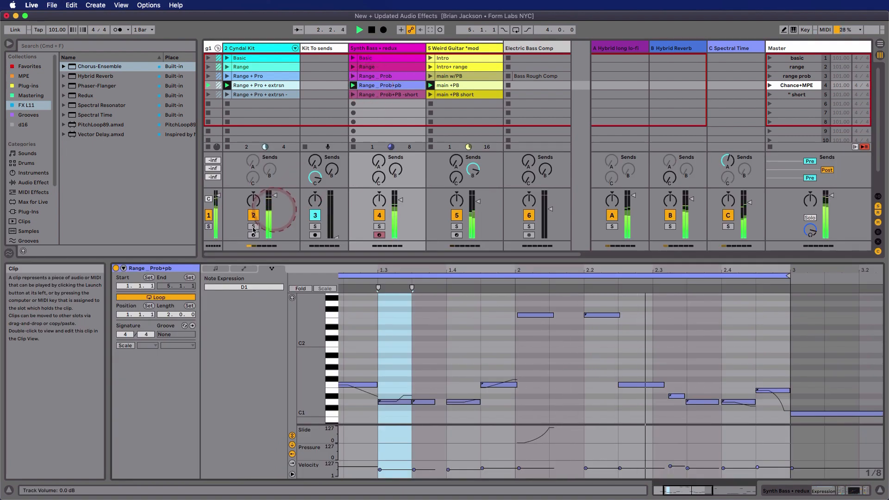
pyautogui.click(216, 269)
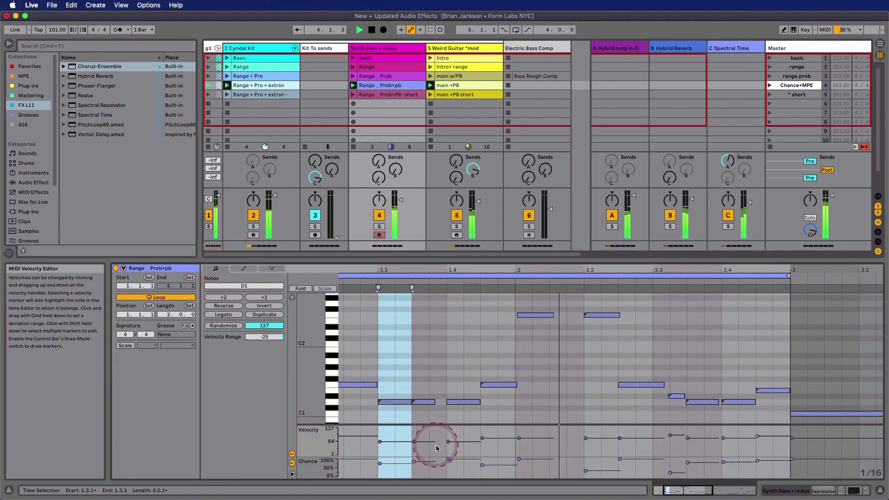
# Show the clip's note expression and inspect the pitch, slide and pressure curves of its D1, F1 and F2 notes.
pyautogui.click(273, 269)
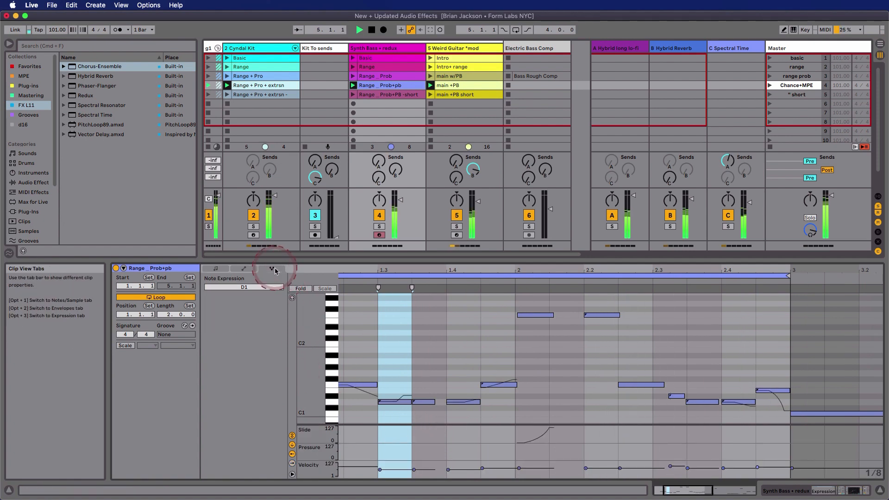
pyautogui.click(393, 402)
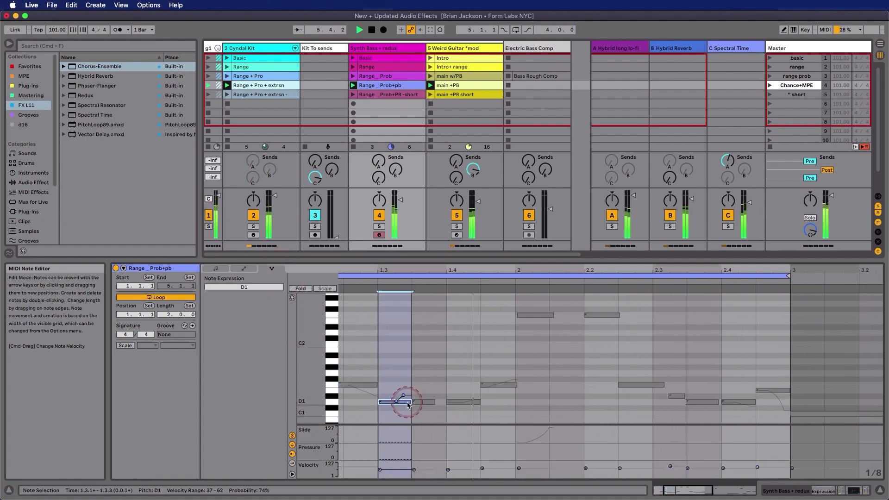
pyautogui.click(506, 385)
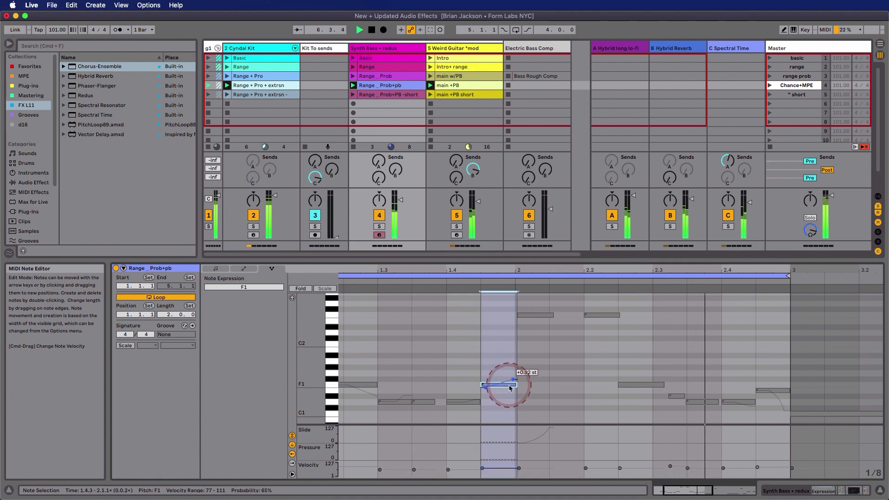
pyautogui.click(540, 317)
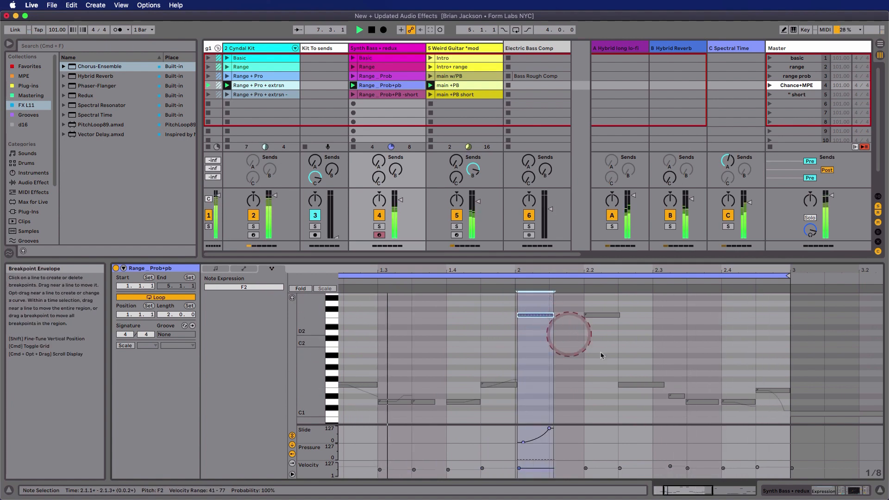
# Look through the device chains of the Synth Bass, Spectral Time return and Weird Guitar tracks, ending on Synth Bass.
pyautogui.click(829, 490)
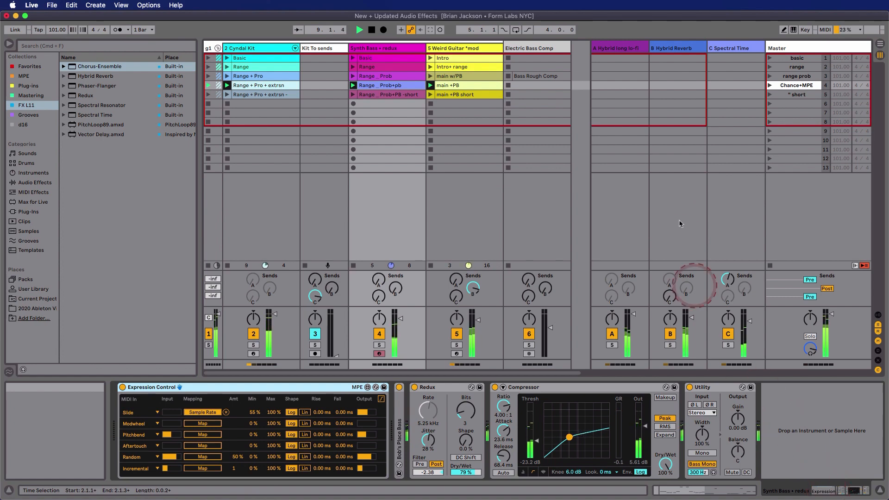
pyautogui.click(725, 47)
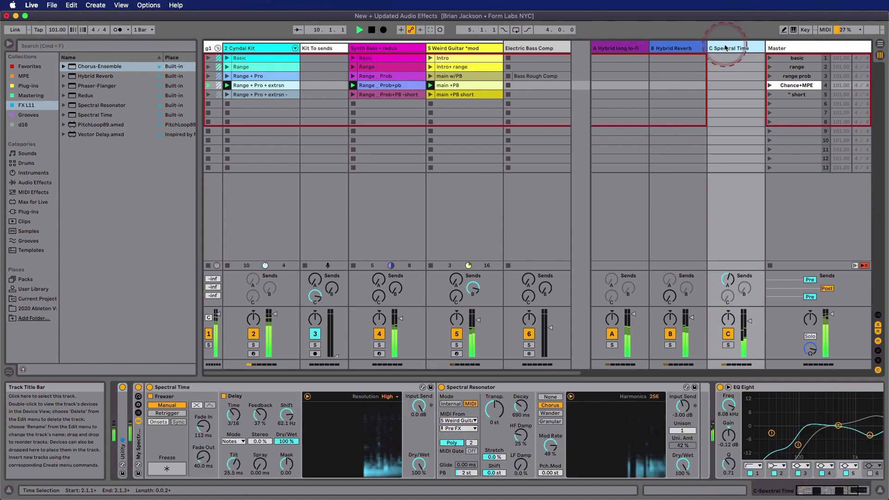
pyautogui.click(484, 48)
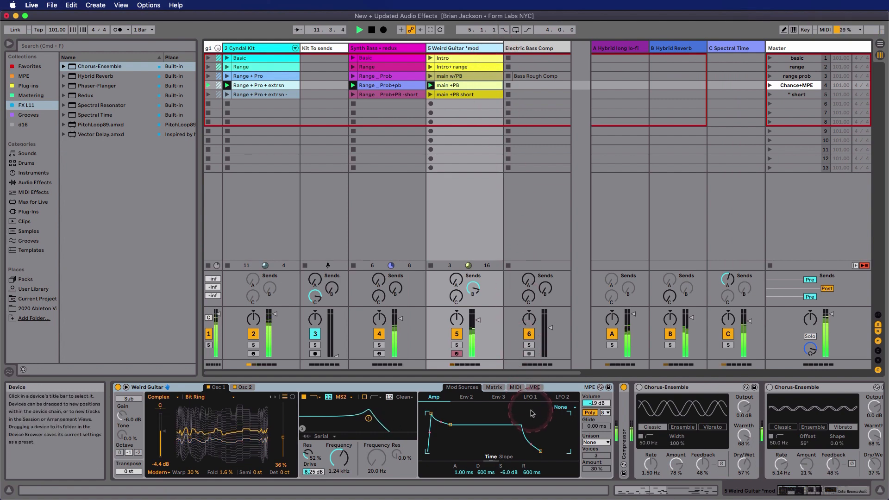
pyautogui.hscroll(3, 531, 414)
pyautogui.hscroll(15, 530, 414)
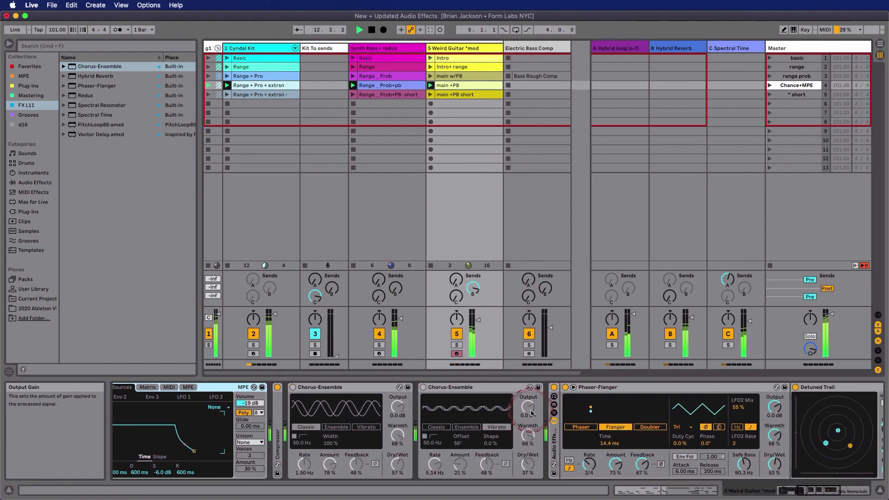
pyautogui.hscroll(4, 530, 414)
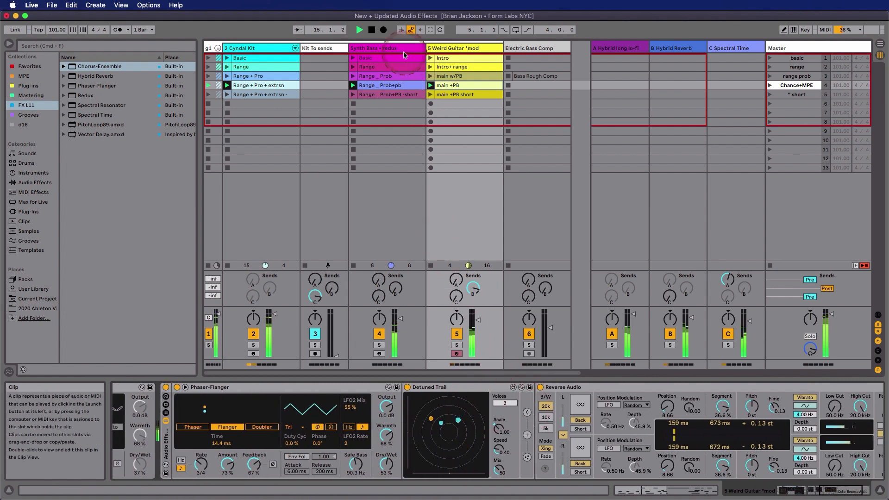
pyautogui.click(398, 48)
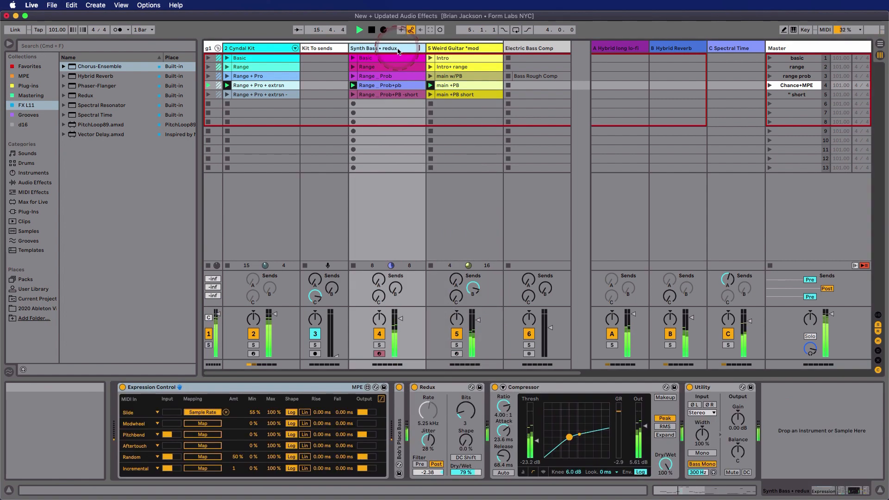
# Browse the audio effects with only the Delay & Loop and Drive & Color categories expanded.
pyautogui.click(40, 187)
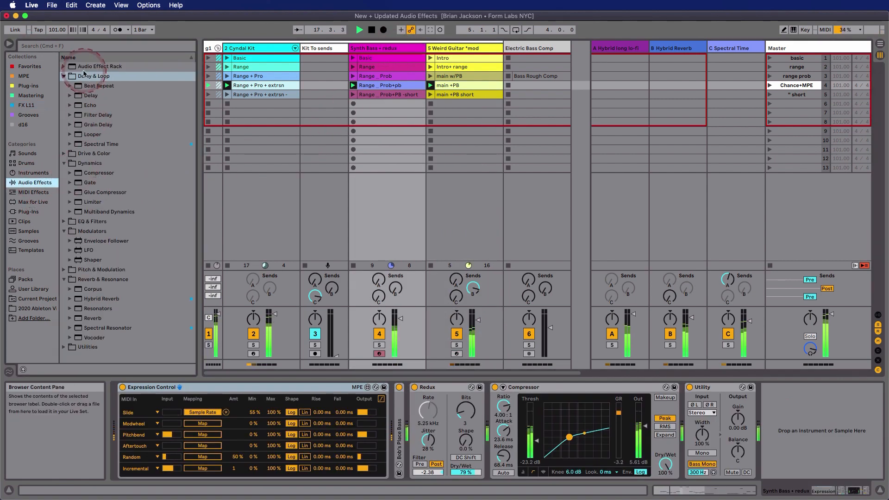
pyautogui.click(66, 157)
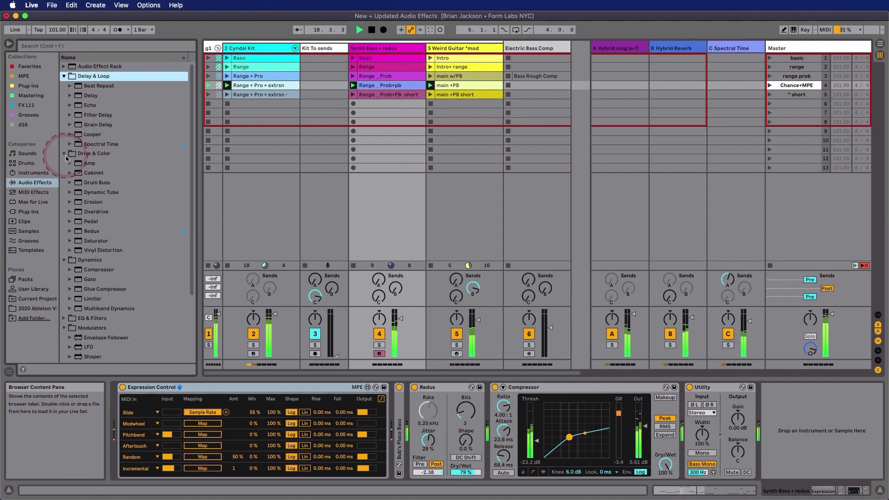
pyautogui.click(65, 263)
pyautogui.click(40, 185)
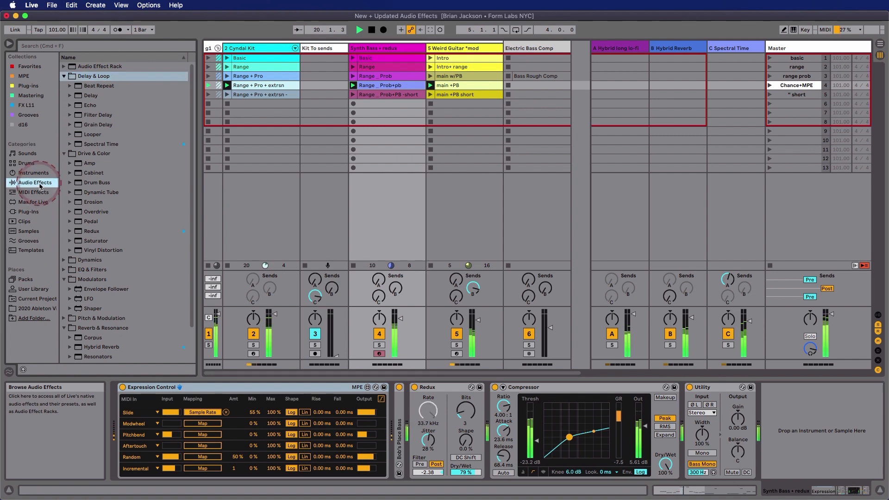
pyautogui.click(40, 185)
pyautogui.click(65, 88)
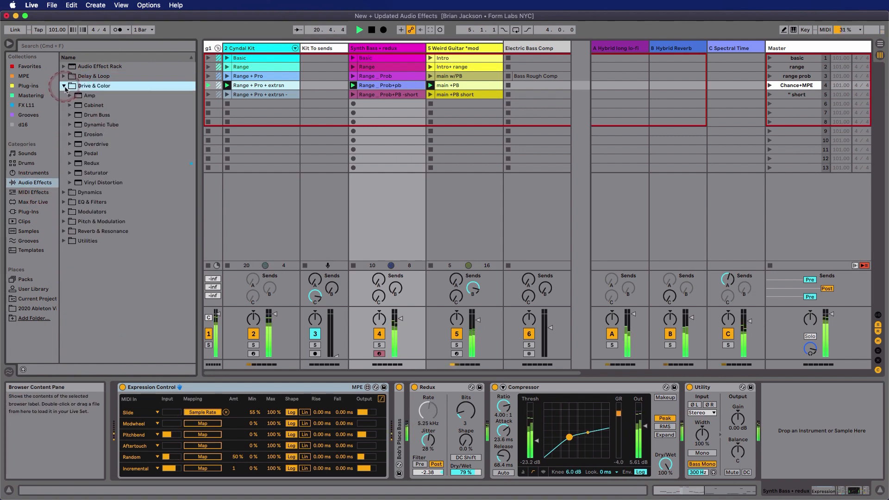
pyautogui.click(64, 76)
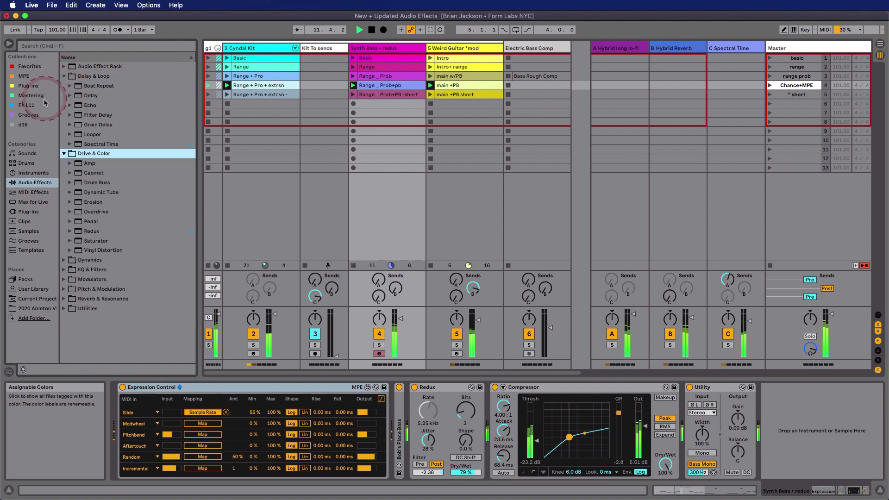
# Show the FX L11 collection in the browser and select Spectral Resonator.
pyautogui.click(32, 105)
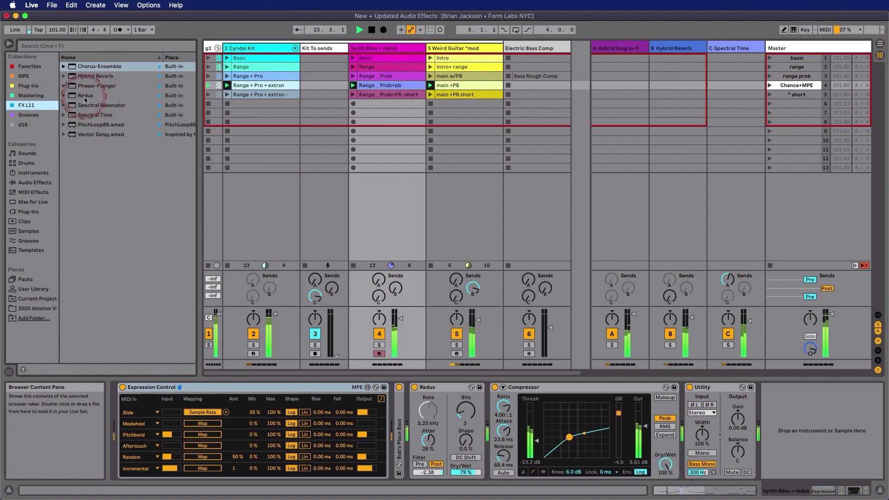
pyautogui.click(110, 106)
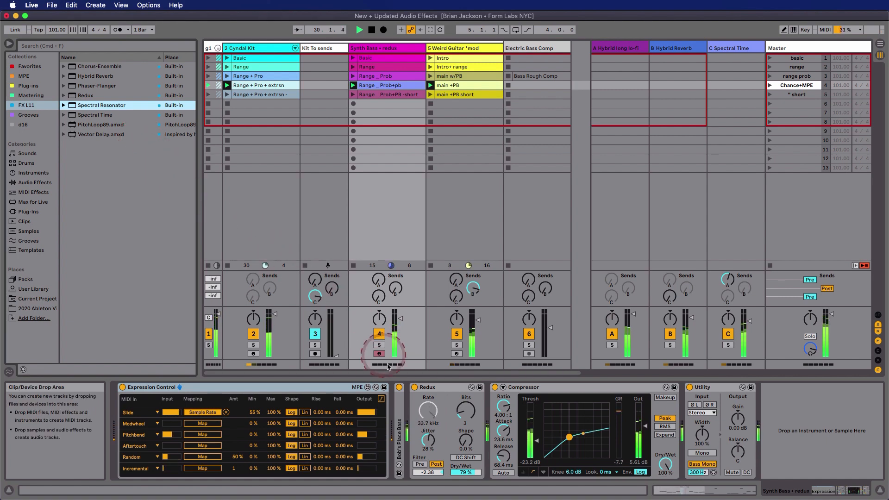
# Deactivate Redux on the Synth Bass track and mute return tracks A, B and C.
pyautogui.click(414, 387)
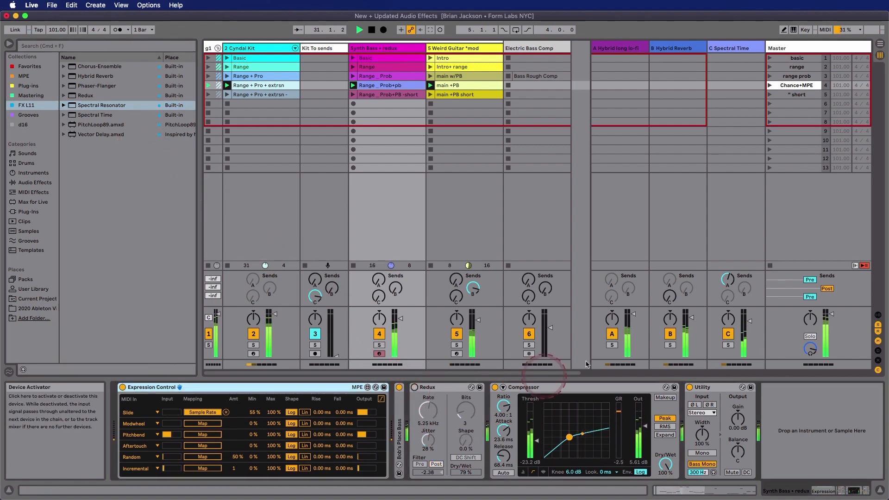
pyautogui.click(611, 334)
pyautogui.click(668, 336)
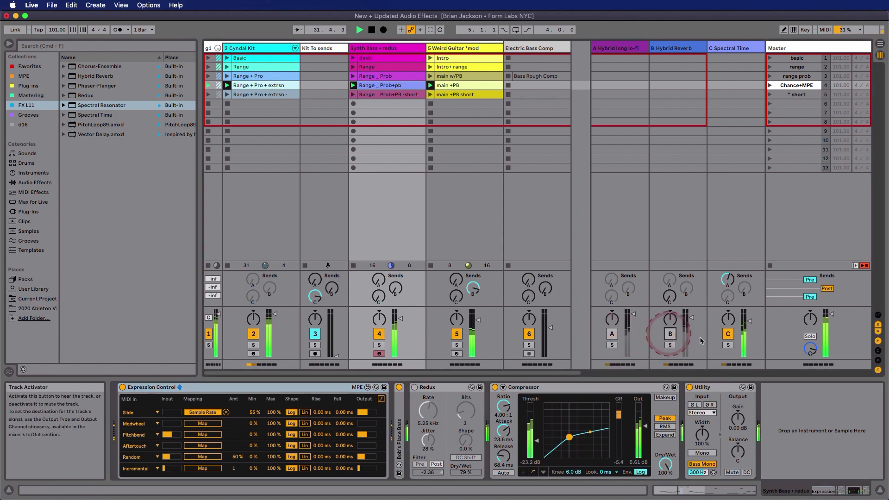
pyautogui.click(727, 333)
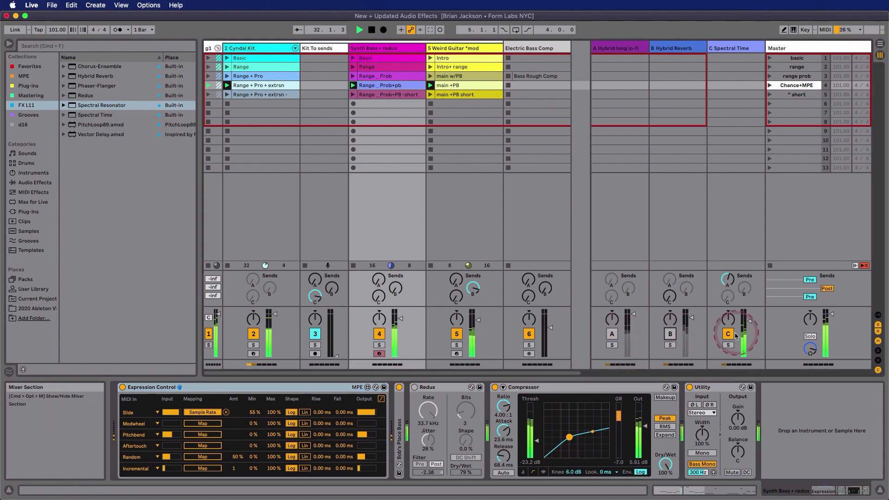
# Deactivate the audio effect rack containing Phaser-Flanger on the Weird Guitar track.
pyautogui.click(479, 60)
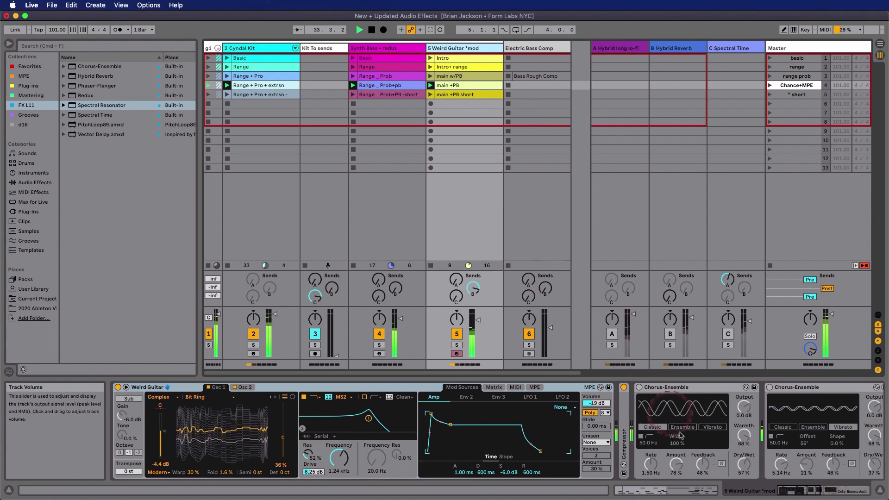
pyautogui.moveTo(800, 490); pyautogui.dragTo(815, 490)
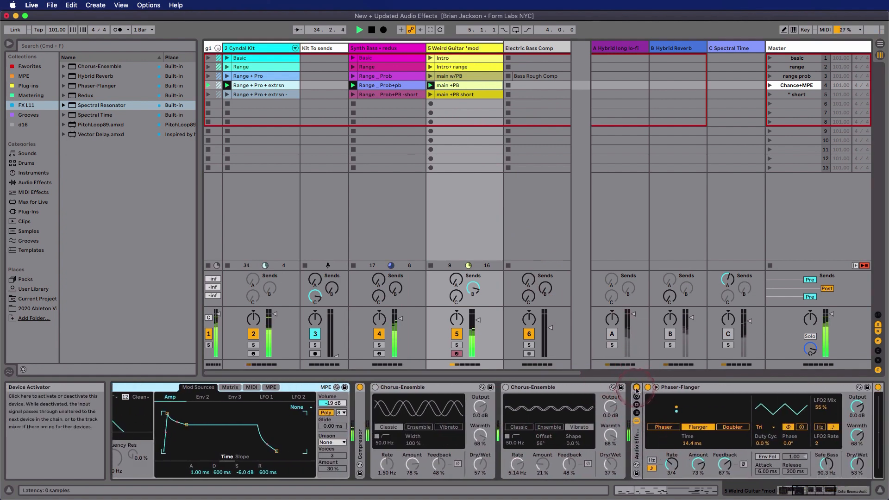
pyautogui.click(636, 387)
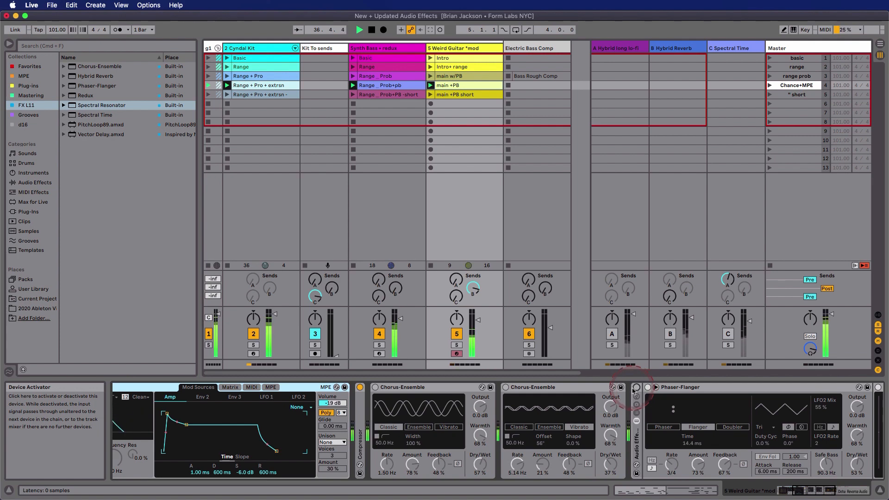
# On the Synth Bass track, remove Expression Control's Slide mapping to Sample Rate and activate Redux.
pyautogui.click(384, 48)
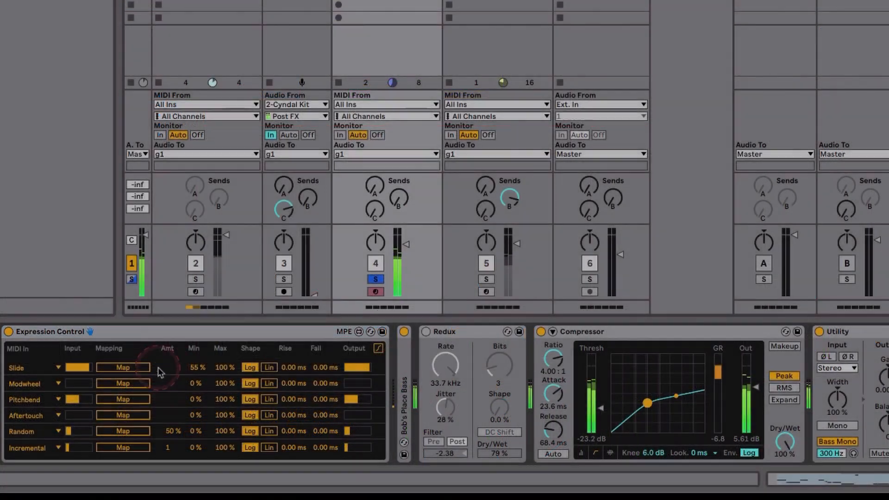
pyautogui.click(156, 367)
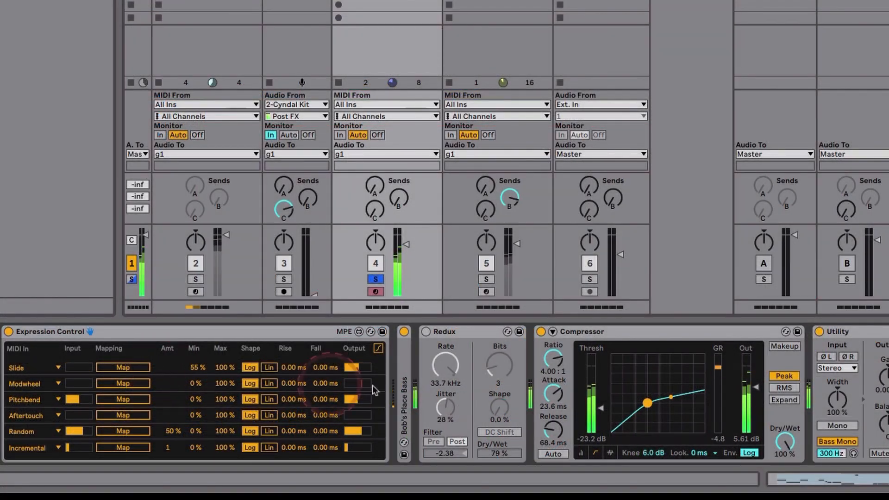
pyautogui.click(426, 332)
# Adjust Redux to a 16.2 kHz rate, 11 bits and 41% shape, with the post filter switched off.
pyautogui.moveTo(445, 366)
pyautogui.mouseDown()
pyautogui.moveTo(446, 384)
pyautogui.moveTo(447, 369)
pyautogui.mouseUp()
pyautogui.moveTo(495, 370); pyautogui.dragTo(494, 370)
pyautogui.moveTo(494, 417); pyautogui.dragTo(495, 419)
pyautogui.moveTo(442, 370); pyautogui.dragTo(442, 370)
pyautogui.click(456, 442)
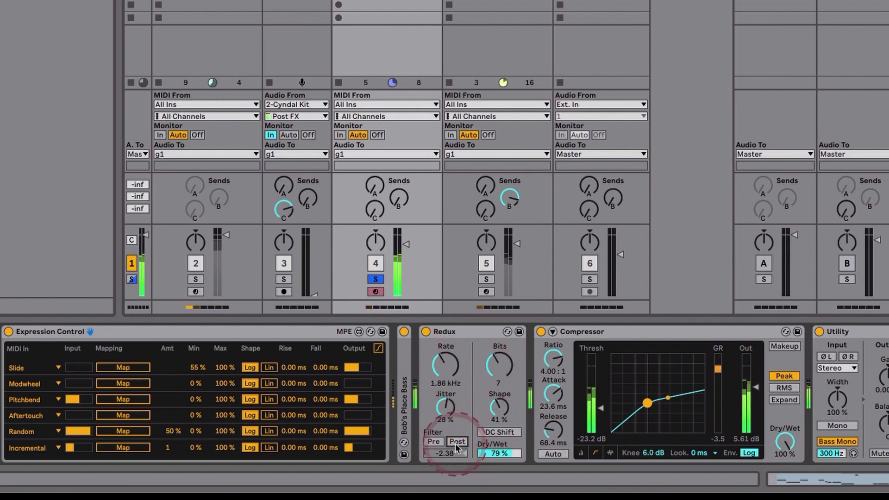
pyautogui.moveTo(499, 361); pyautogui.dragTo(453, 369)
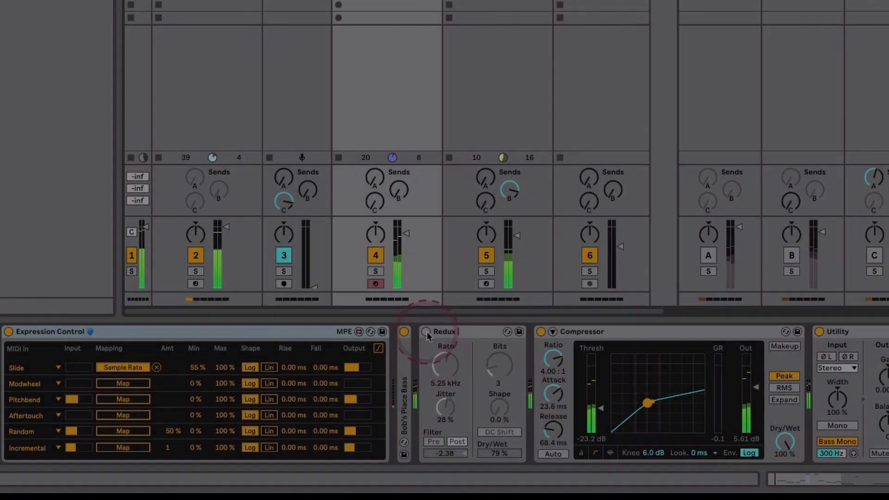
# Activate Redux on the Synth Bass track with Slide mapped to Sample Rate, and select the Redux device.
pyautogui.click(426, 332)
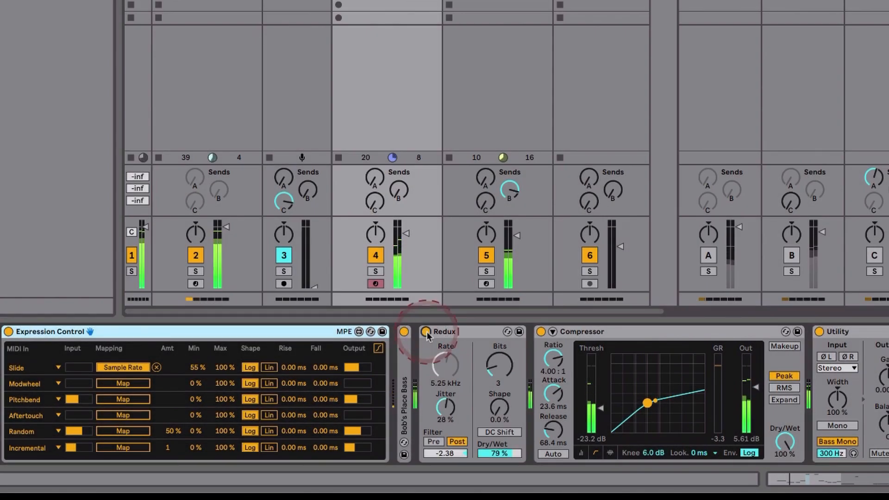
pyautogui.click(115, 384)
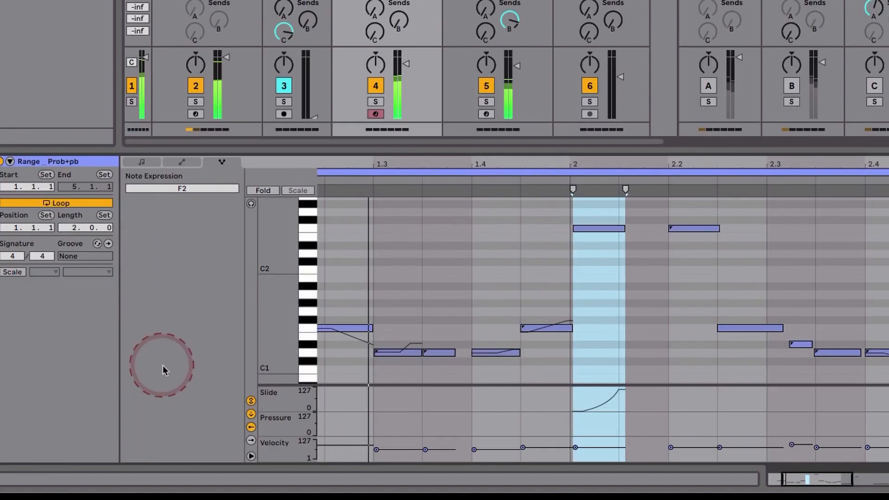
pyautogui.click(511, 393)
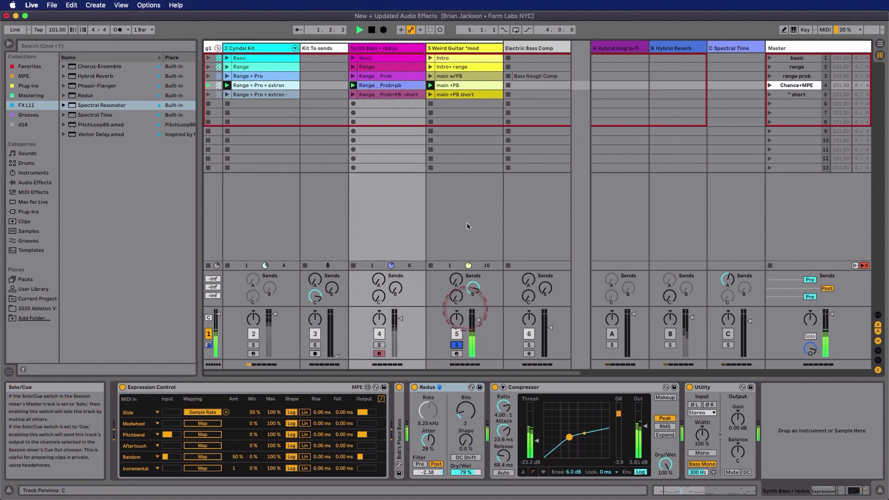
# Show the Weird Guitar track's devices and collapse its Weird Guitar instrument to reveal the effects that follow.
pyautogui.click(464, 76)
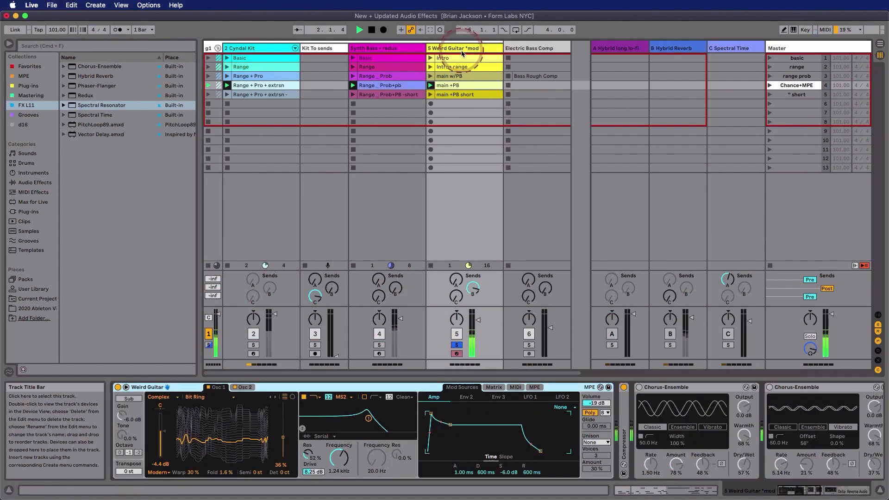
pyautogui.click(482, 289)
pyautogui.doubleClick(394, 388)
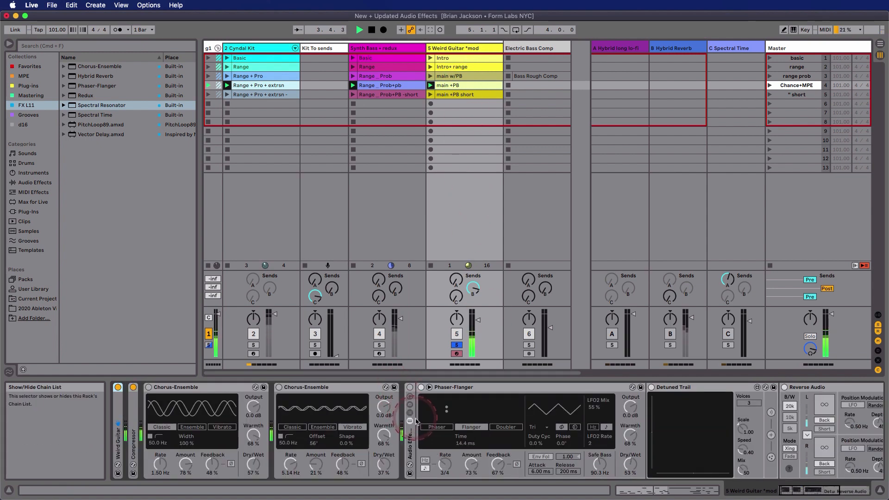
# Audition the first Chorus-Ensemble in Ensemble mode and the second in Vibrato mode, switching each off again.
pyautogui.hscroll(5, 410, 416)
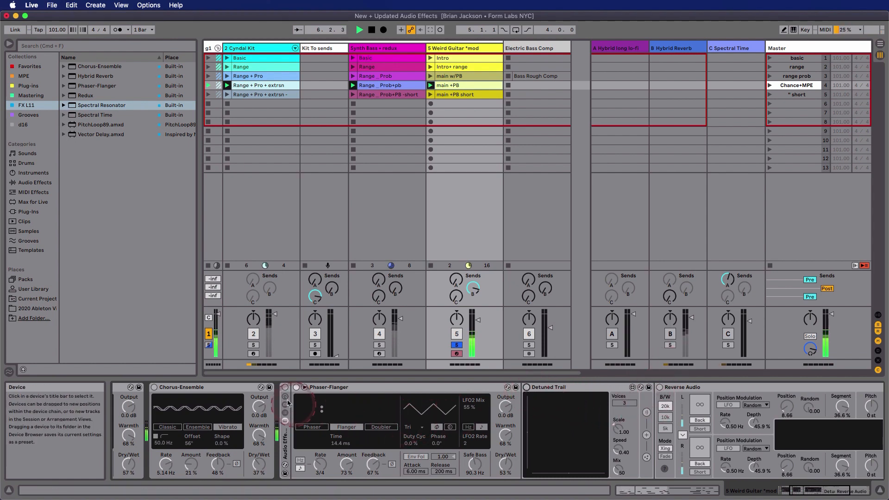
pyautogui.hscroll(-2, 283, 395)
pyautogui.hscroll(-3, 282, 395)
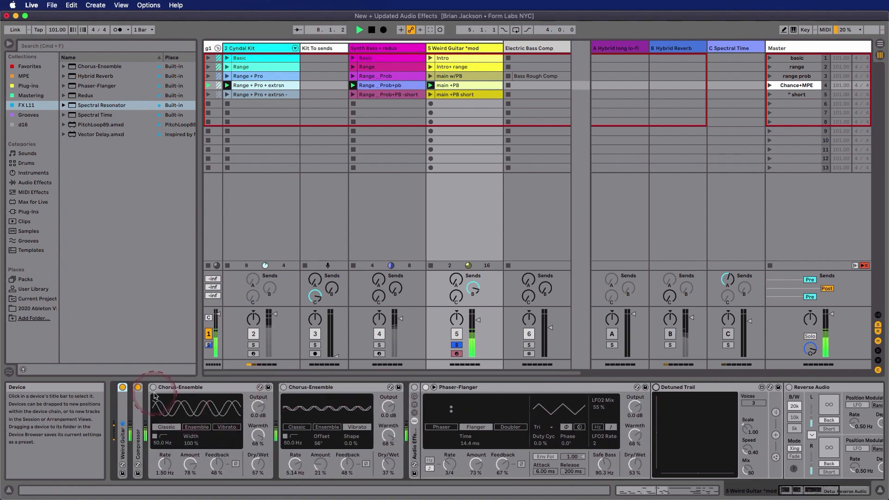
pyautogui.click(153, 387)
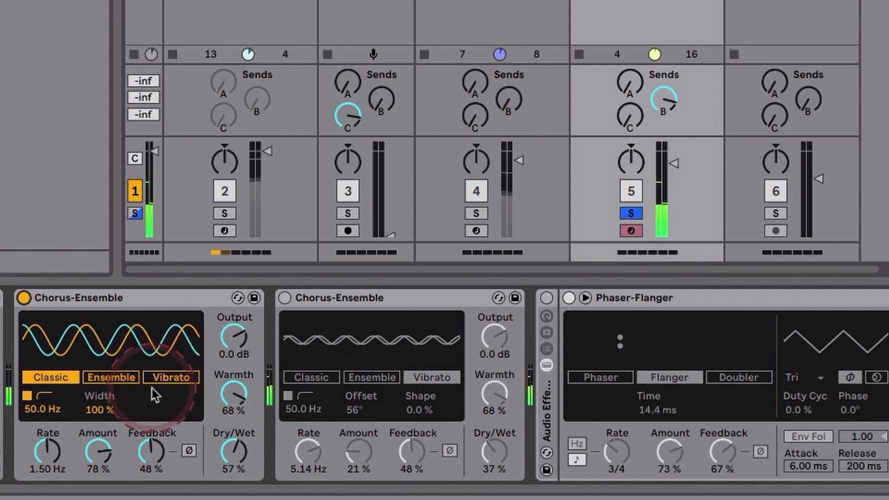
pyautogui.click(117, 380)
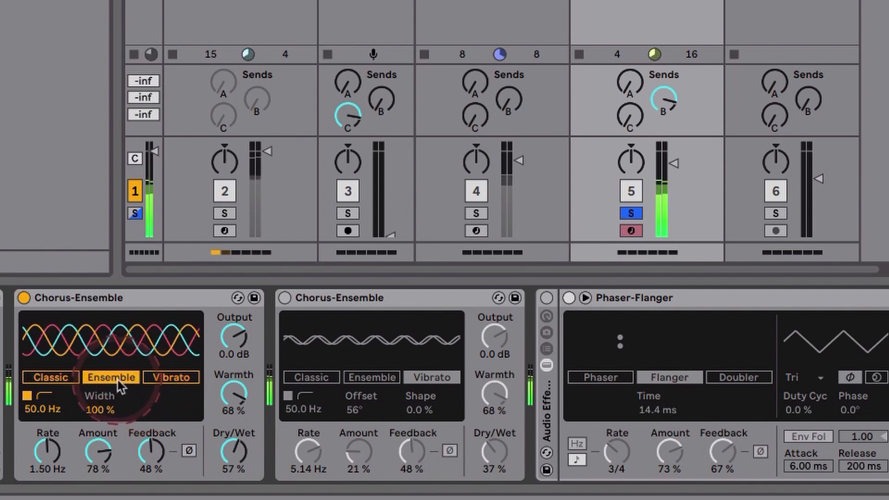
pyautogui.click(24, 297)
pyautogui.click(284, 298)
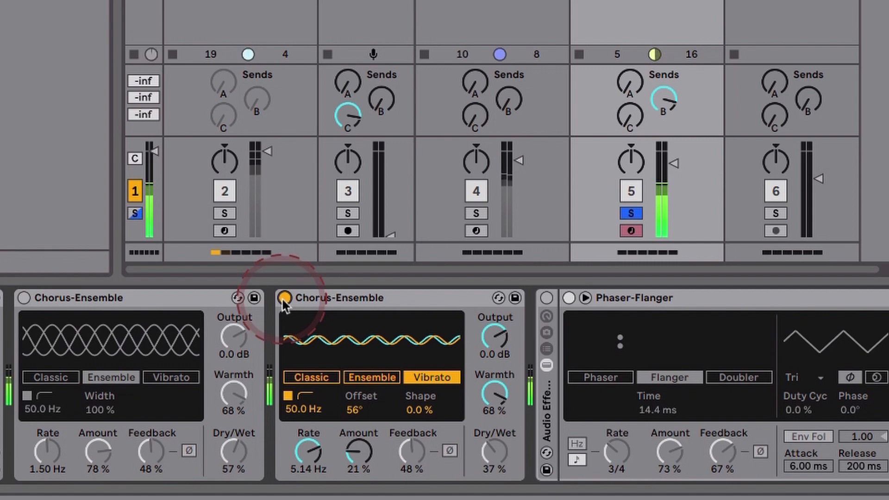
pyautogui.click(284, 297)
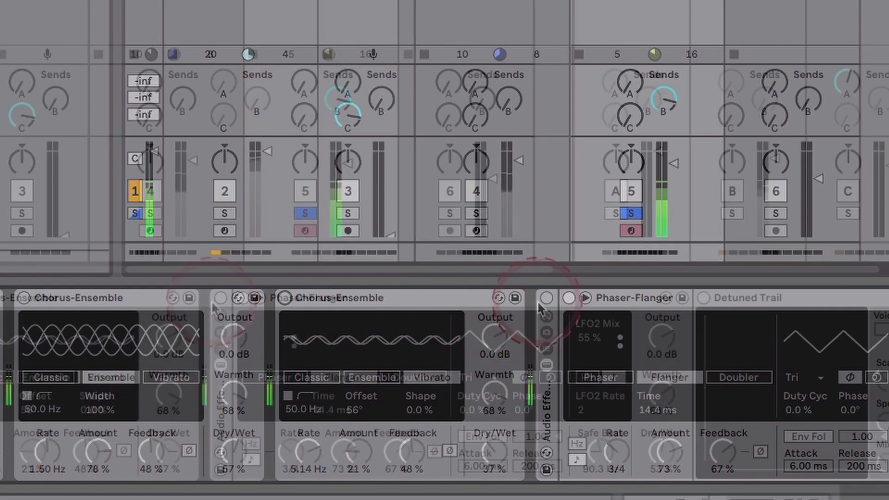
# Activate the Audio Effect Rack and audition Phaser-Flanger's Phaser and Doubler modes, returning it to Flanger.
pyautogui.click(546, 297)
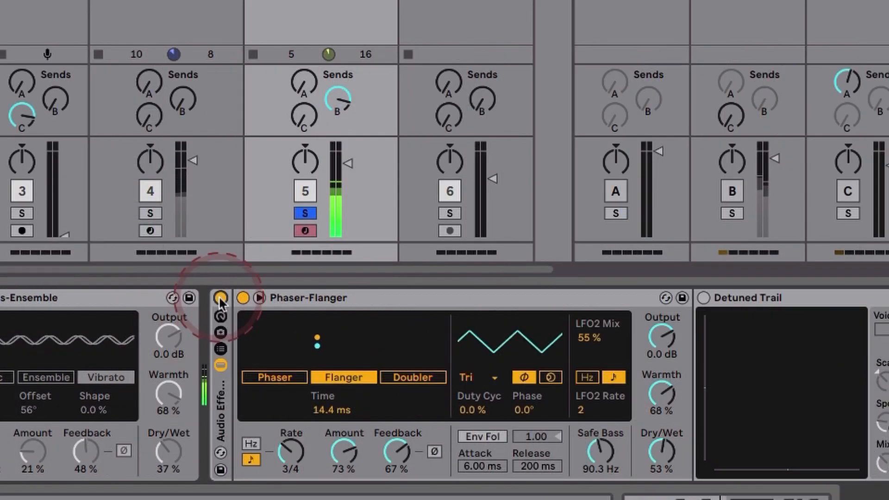
pyautogui.click(273, 377)
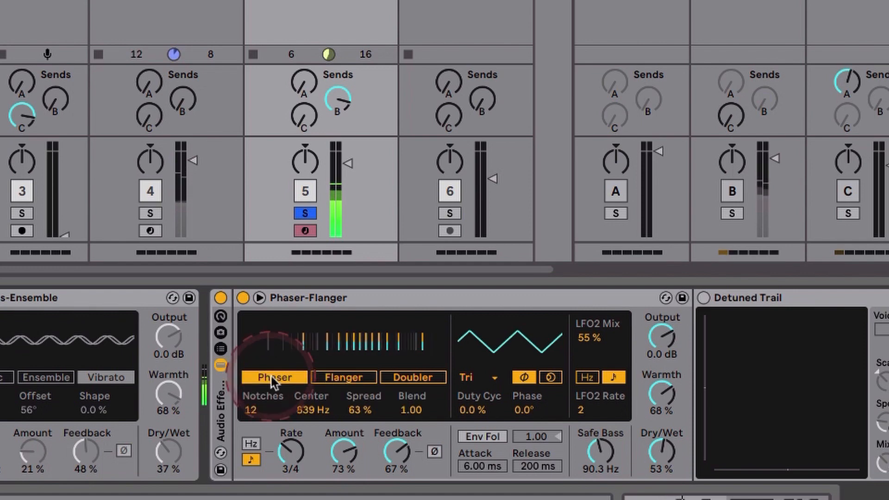
pyautogui.moveTo(255, 412); pyautogui.dragTo(255, 412)
pyautogui.click(426, 378)
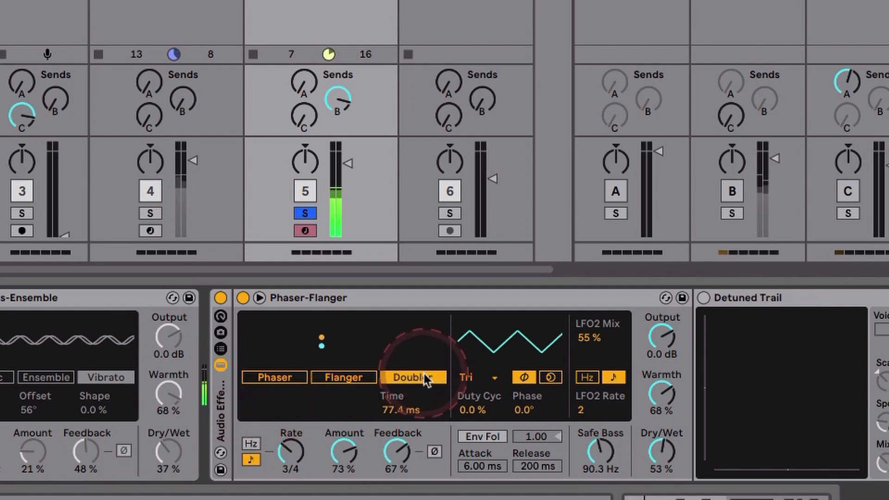
pyautogui.click(357, 377)
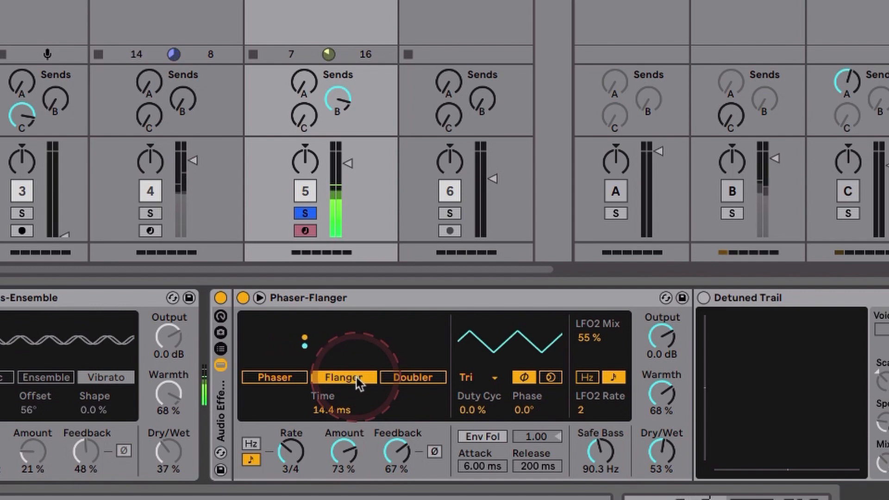
# Activate the Detuned Trail device and switch off Phaser-Flanger before it.
pyautogui.hscroll(3, 359, 377)
pyautogui.hscroll(4, 357, 377)
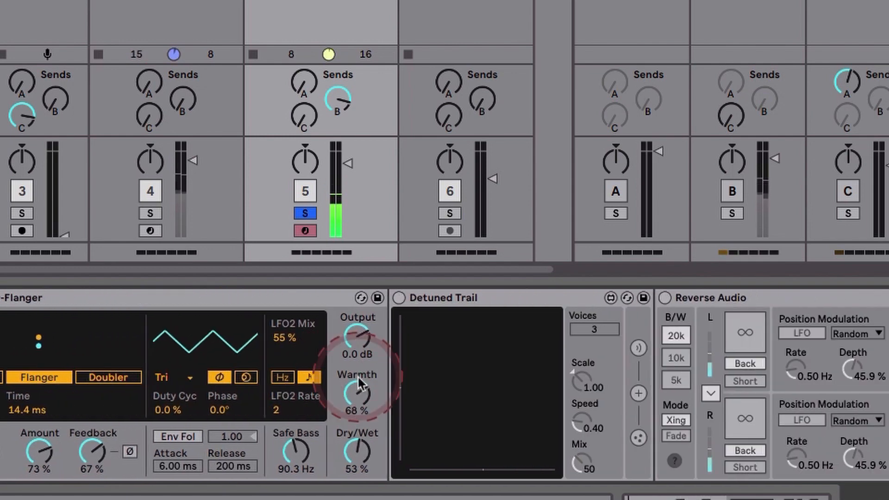
pyautogui.hscroll(1, 358, 377)
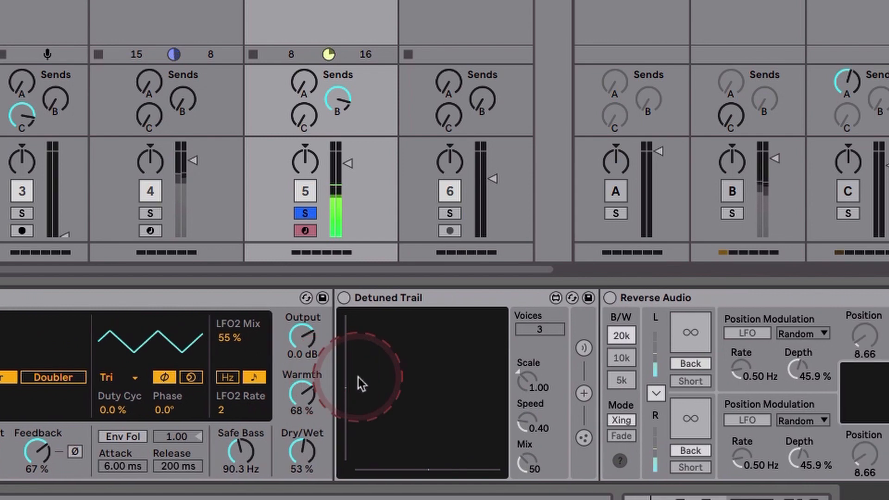
pyautogui.click(344, 298)
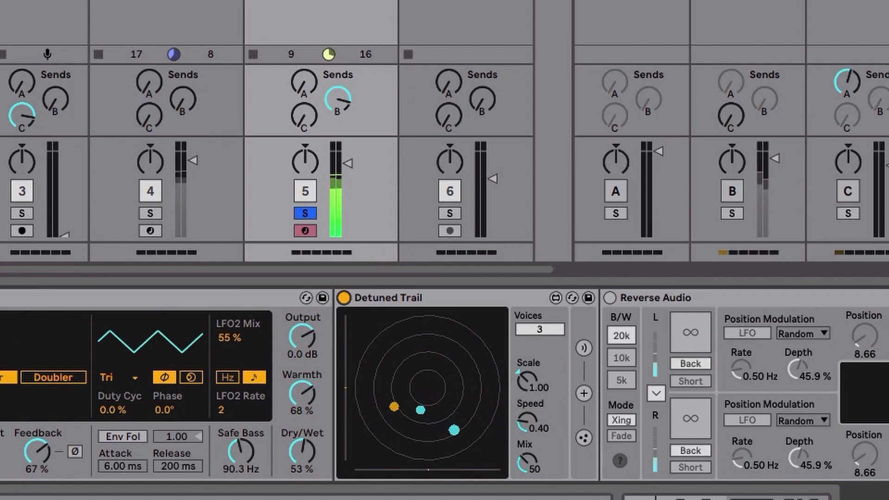
pyautogui.click(0, 298)
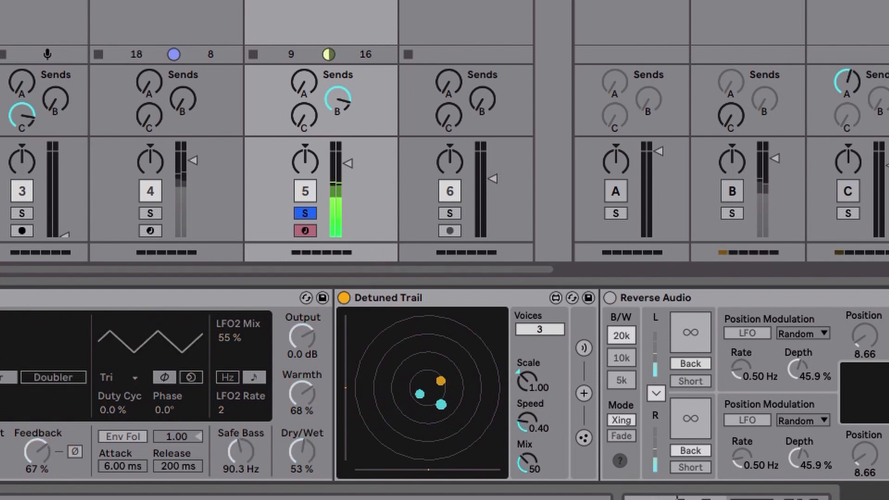
# Examine Detuned Trail's delay, particle and emitter settings, ending on its Attractor and Flowfield settings.
pyautogui.click(584, 392)
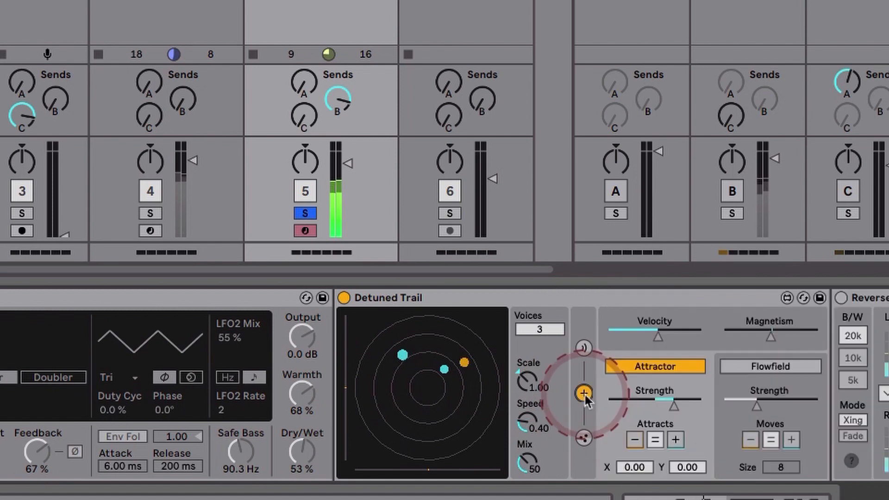
pyautogui.click(581, 351)
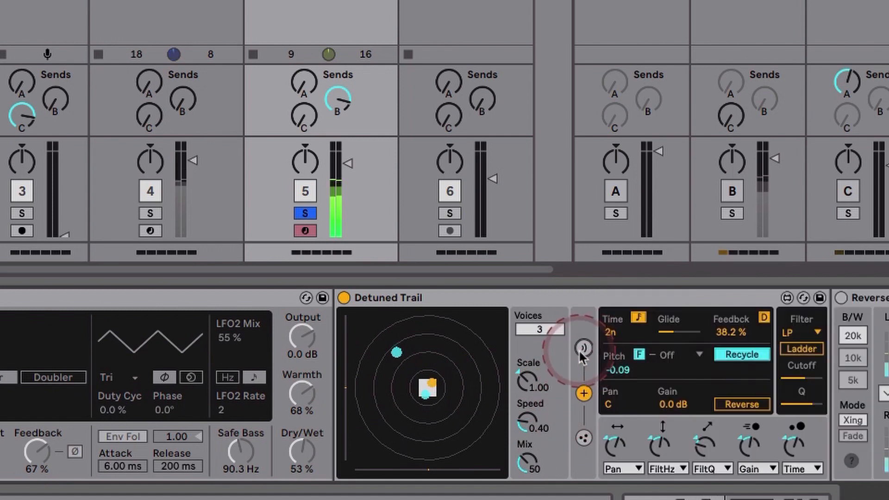
pyautogui.click(583, 437)
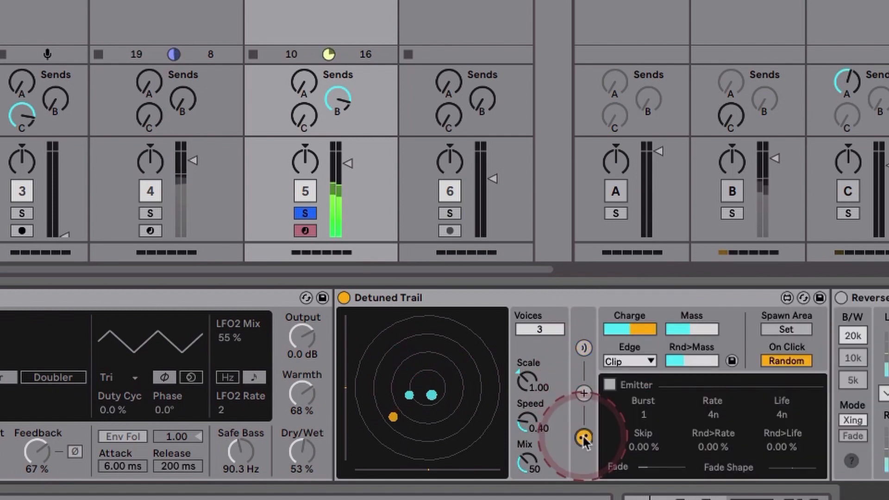
pyautogui.click(584, 393)
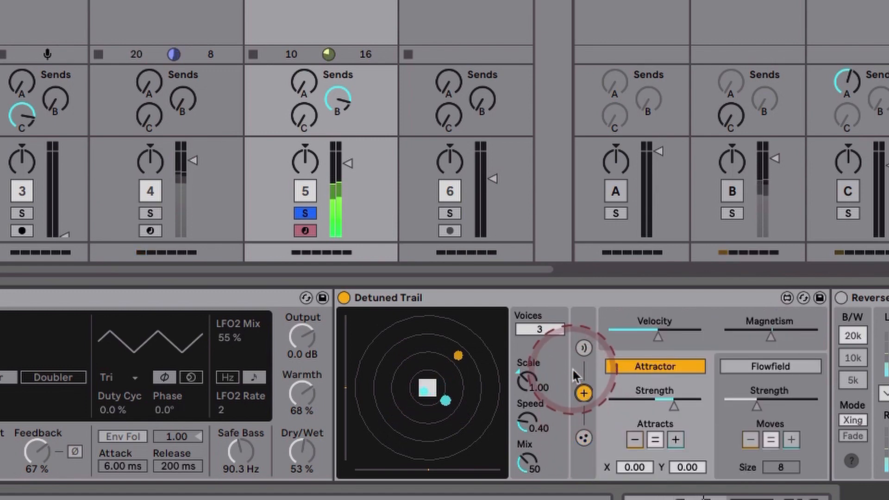
# Activate Reverse Audio and isolate it by switching off the Hybrid Reverb return B and Detuned Trail.
pyautogui.click(733, 193)
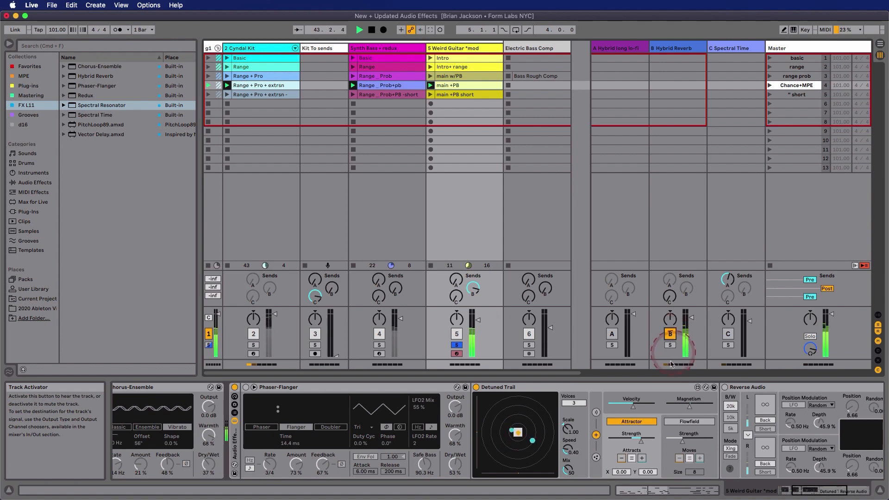
pyautogui.click(720, 391)
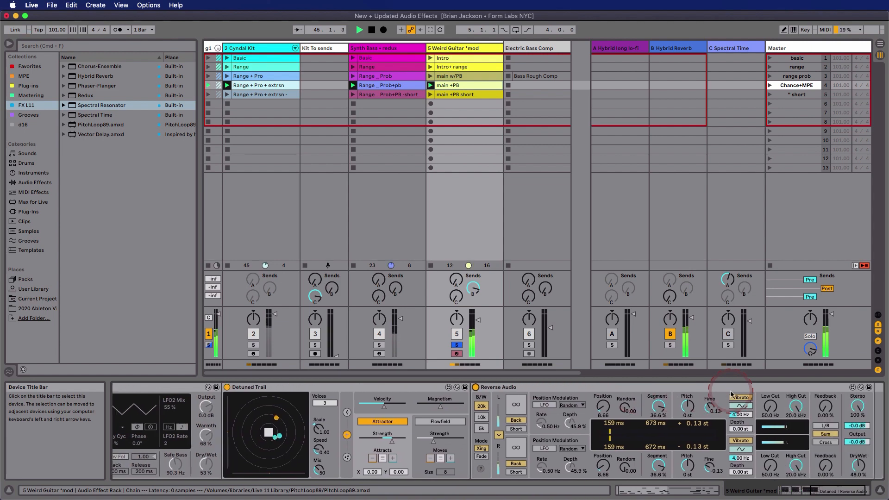
pyautogui.click(670, 334)
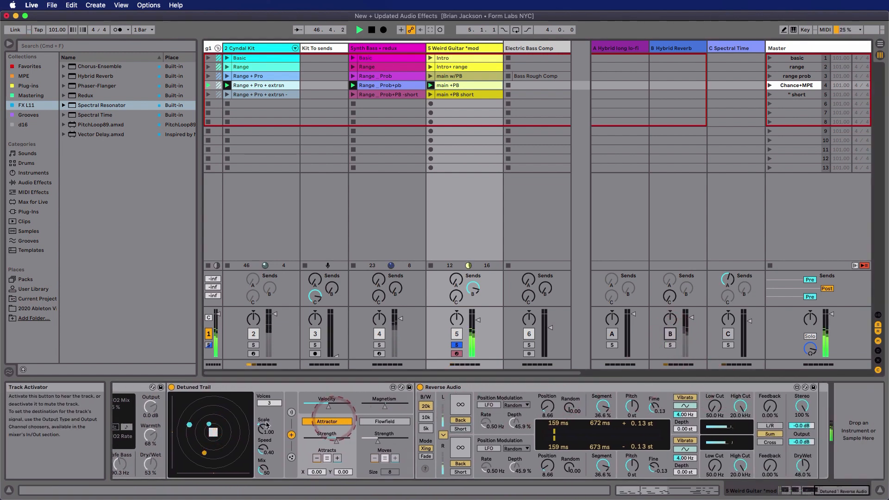
pyautogui.click(176, 391)
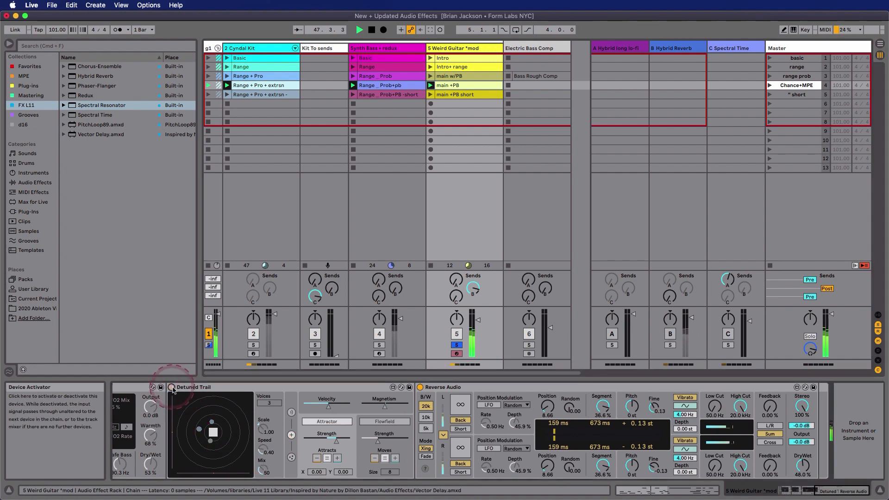
pyautogui.click(171, 387)
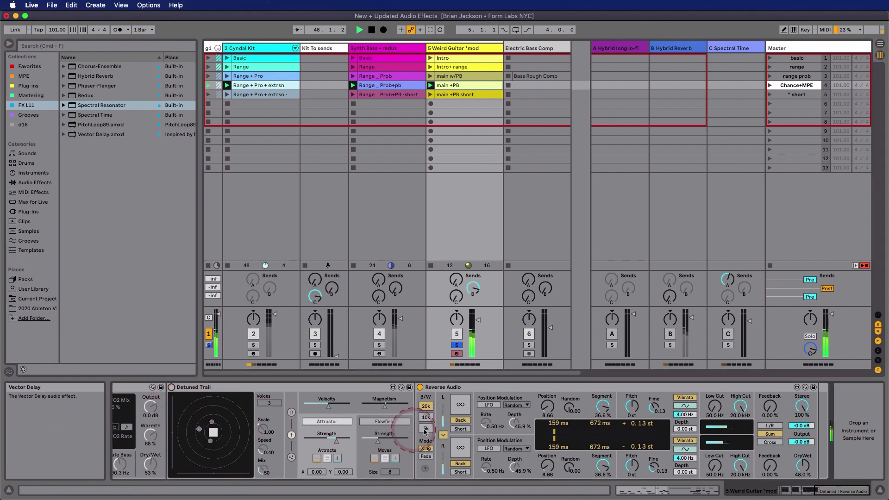
pyautogui.click(495, 415)
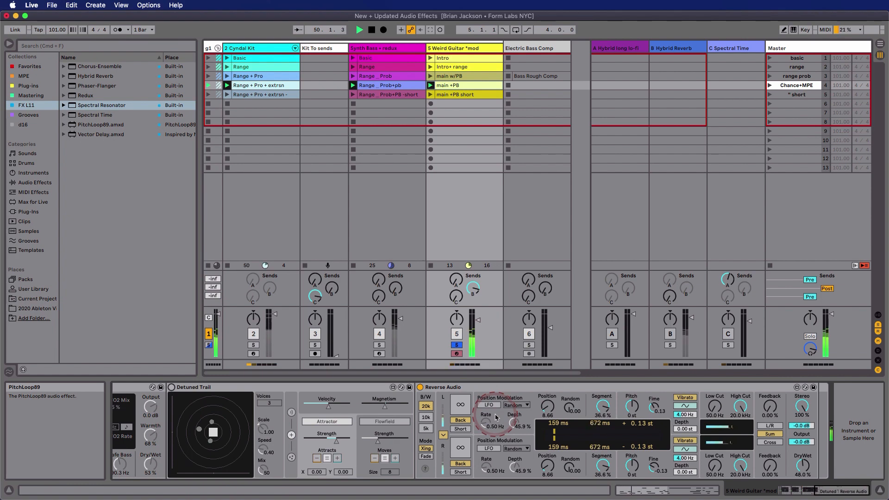
# Reactivate Detuned Trail and Phaser-Flanger so both play together with Reverse Audio.
pyautogui.click(174, 388)
pyautogui.click(172, 388)
pyautogui.hscroll(-5, 174, 388)
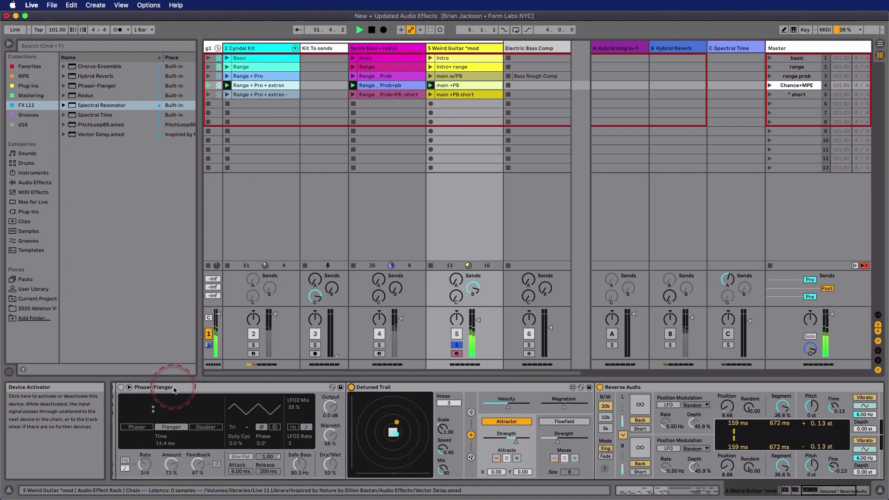
pyautogui.click(162, 388)
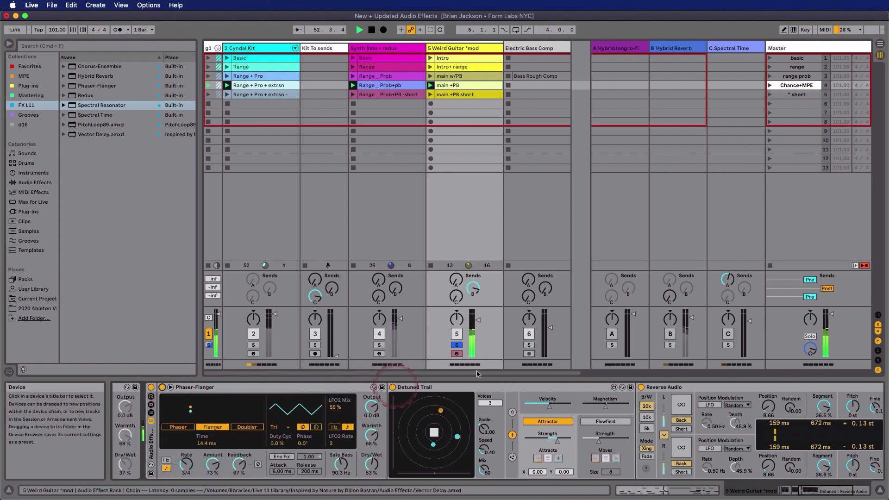
# Enable the Hybrid Reverb return B and deactivate the Weird Guitar track's Audio Effect Rack.
pyautogui.click(669, 334)
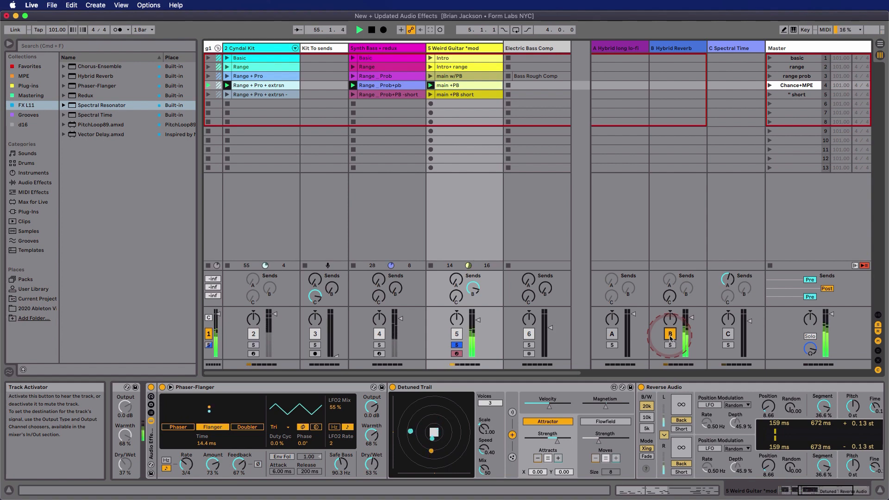
pyautogui.click(151, 388)
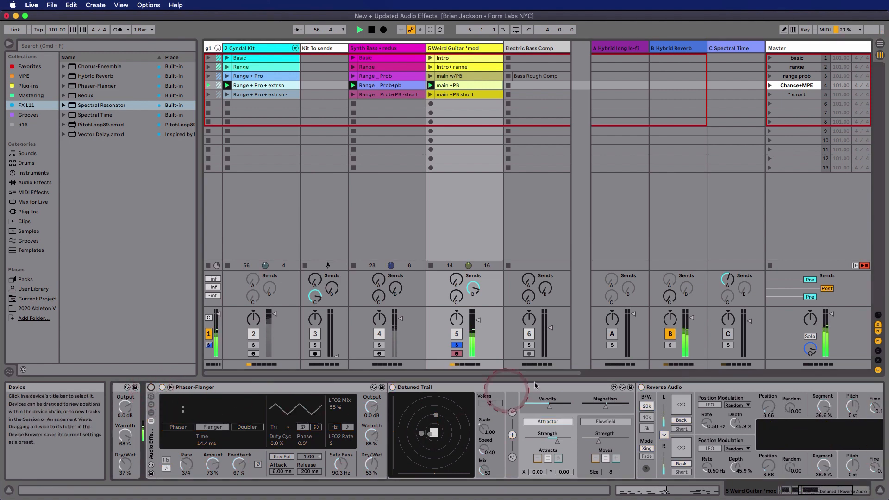
pyautogui.click(668, 336)
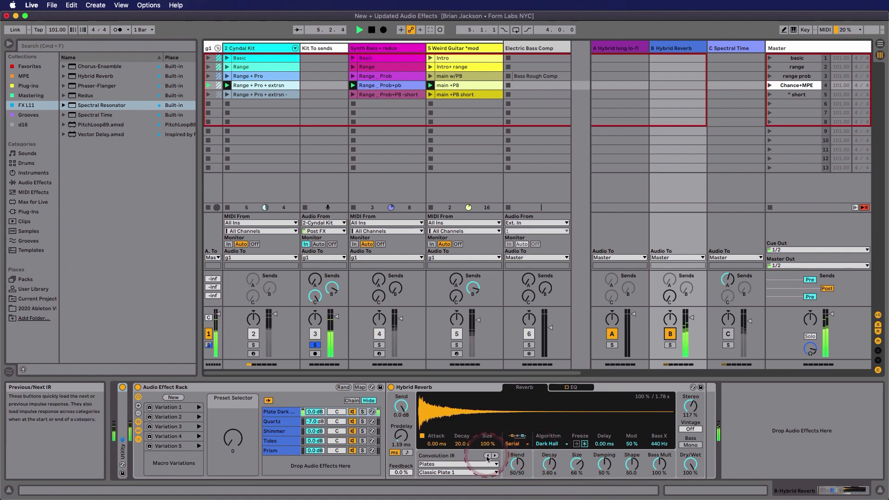
# Review Hybrid Reverb's convolution IR categories and the impulse responses available under Plates, keeping Classic Plate 1.
pyautogui.click(484, 464)
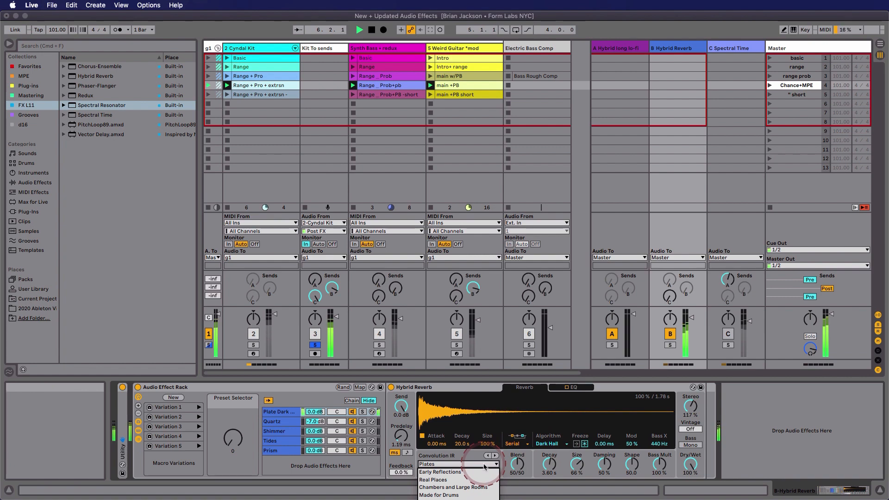
pyautogui.click(484, 465)
pyautogui.click(484, 472)
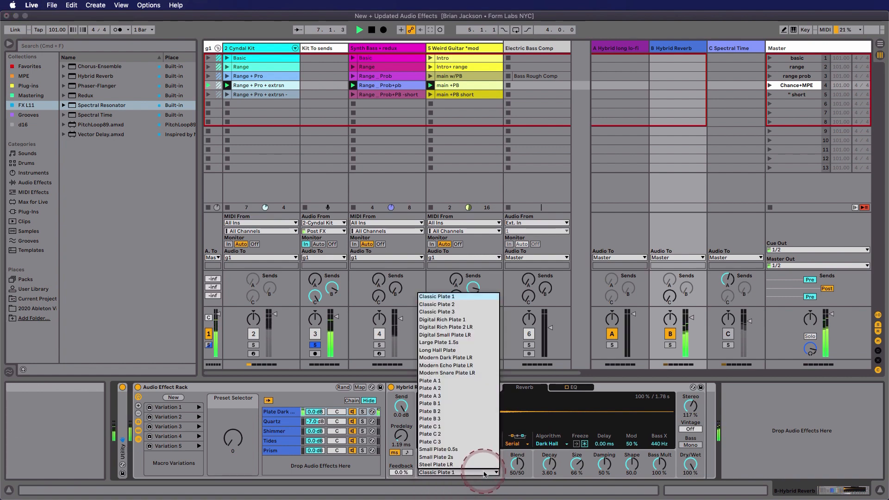
pyautogui.click(485, 472)
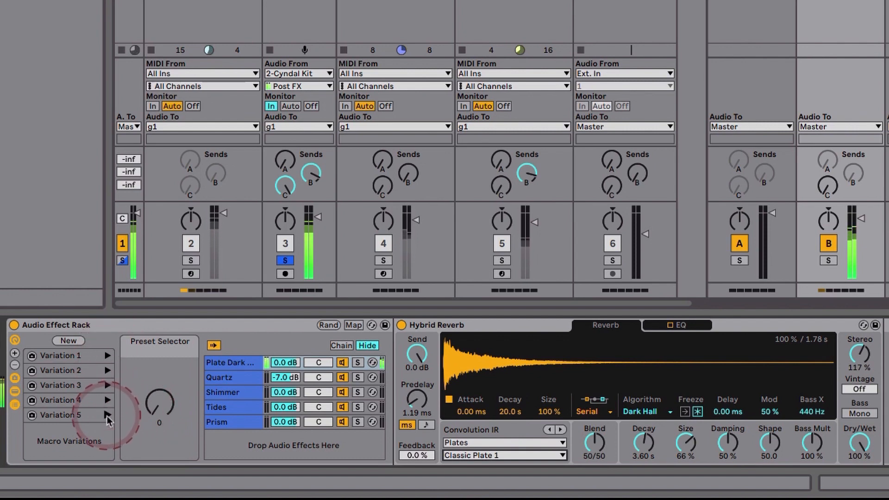
# Audition Variation 2 and Variation 3 of the Hybrid Reverb rack, then recall Variation 1.
pyautogui.click(108, 370)
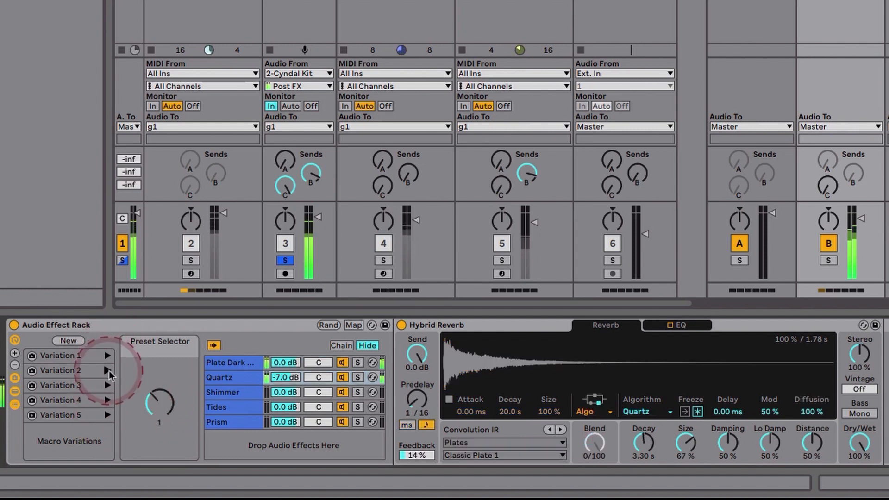
pyautogui.click(107, 385)
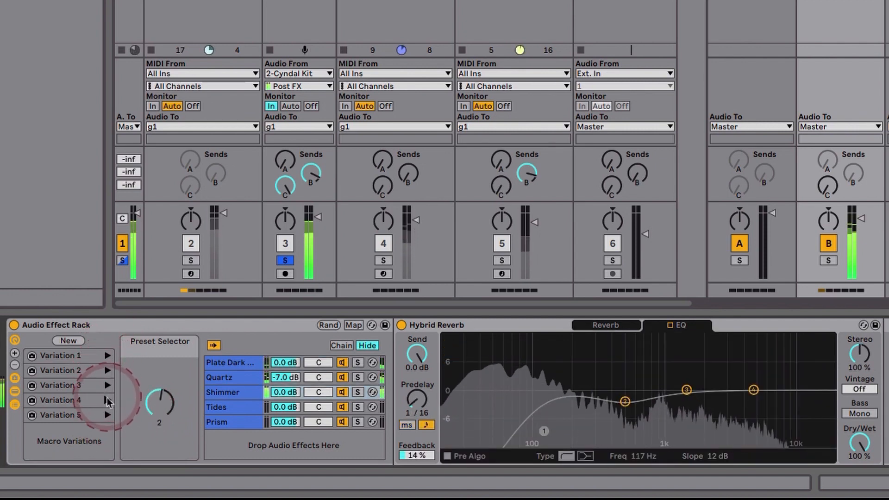
pyautogui.click(108, 357)
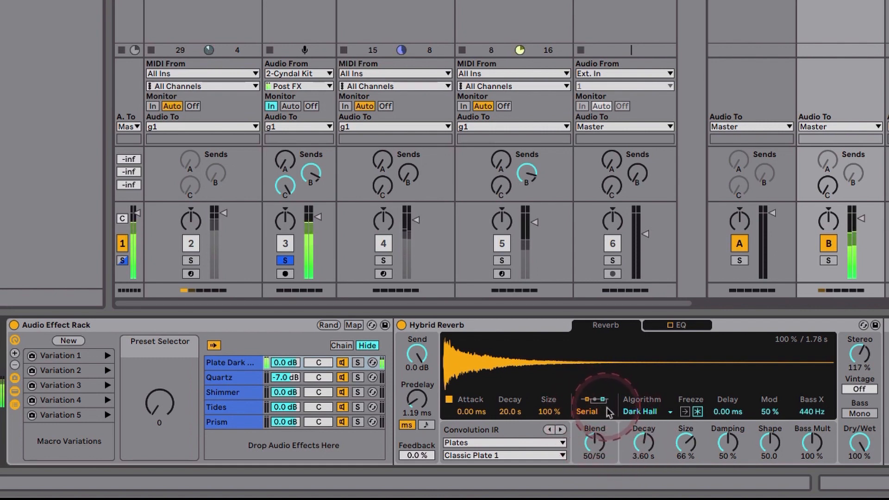
# Review Hybrid Reverb's algorithm choices and routing options, keeping Dark Hall and Serial.
pyautogui.click(641, 412)
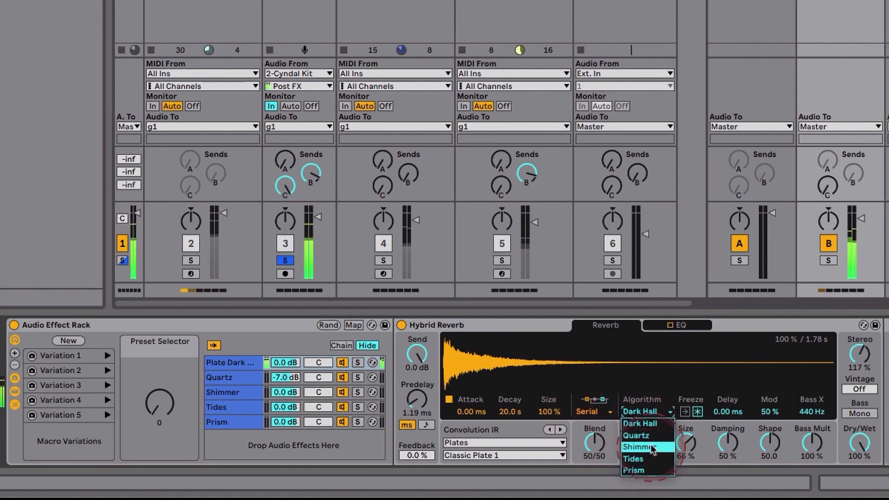
pyautogui.click(612, 429)
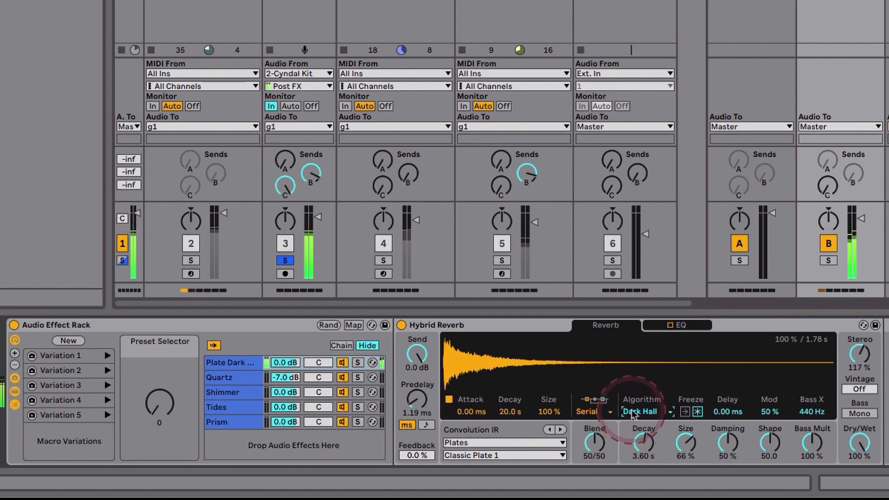
pyautogui.click(610, 412)
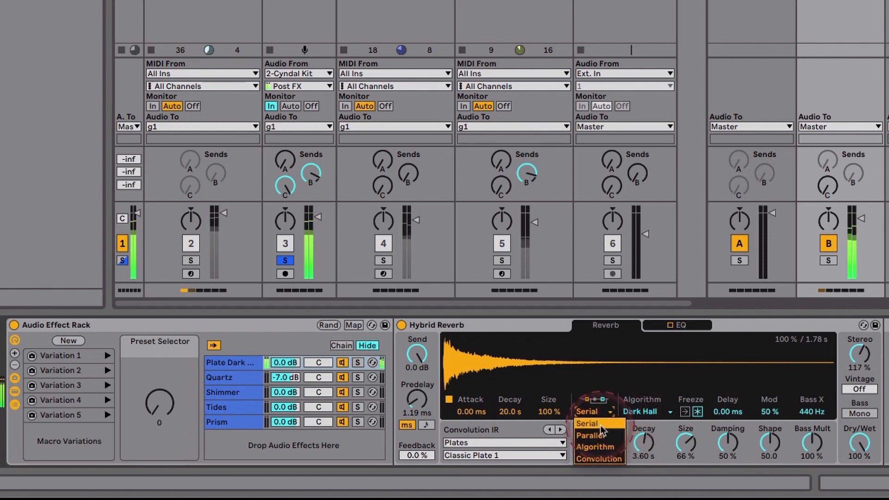
pyautogui.click(599, 423)
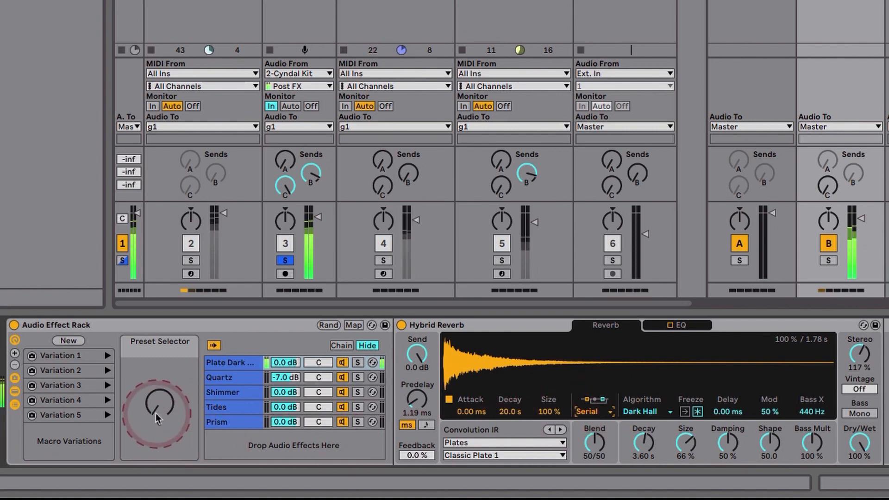
# Audition the rack's Quartz, Shimmer, Tides and Prism chains, viewing the reverb settings for each, and finish by recalling Variation 1.
pyautogui.moveTo(155, 413); pyautogui.dragTo(156, 407)
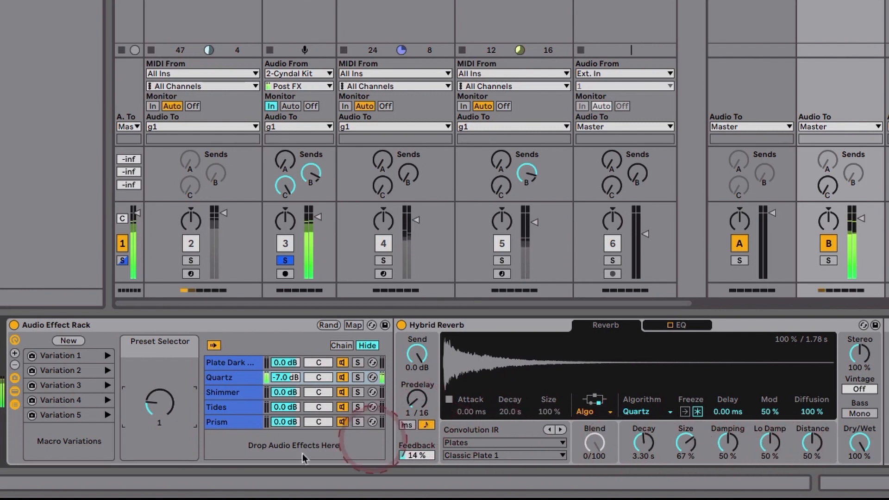
pyautogui.click(107, 385)
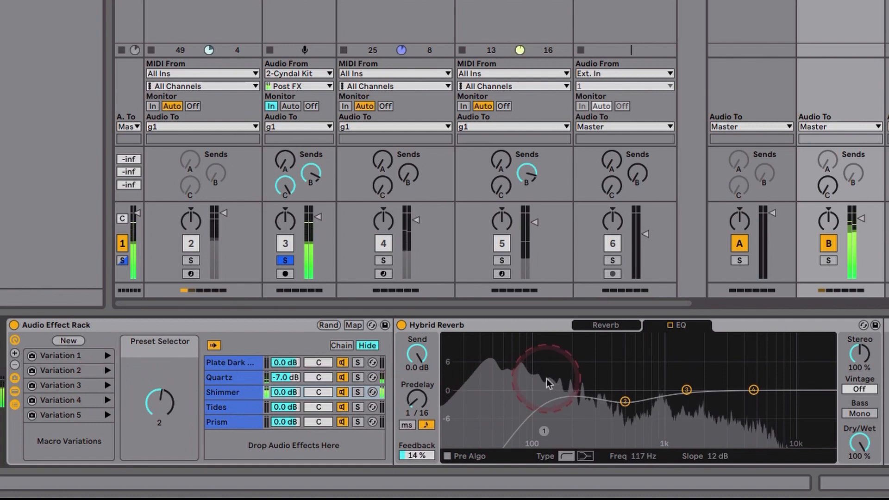
pyautogui.click(598, 327)
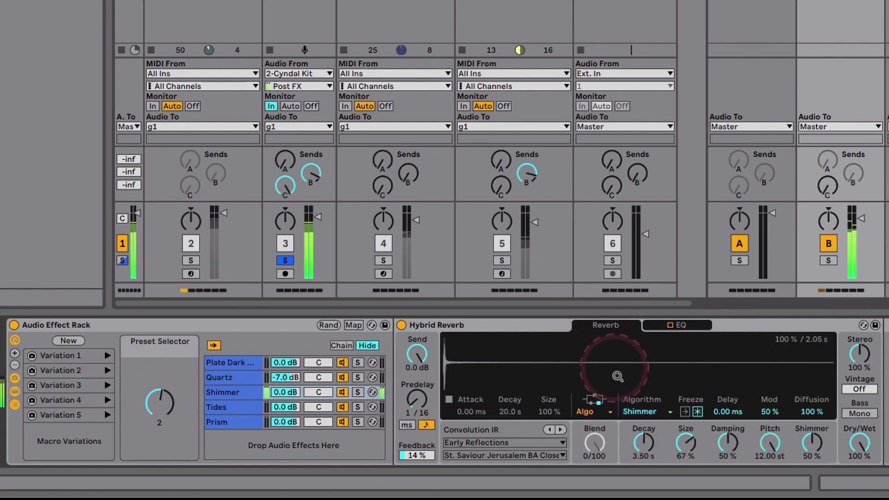
pyautogui.click(108, 400)
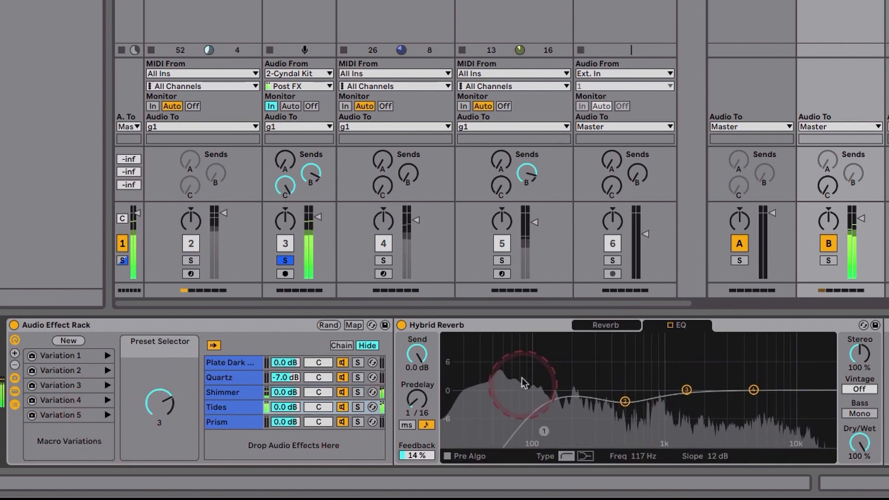
pyautogui.click(586, 327)
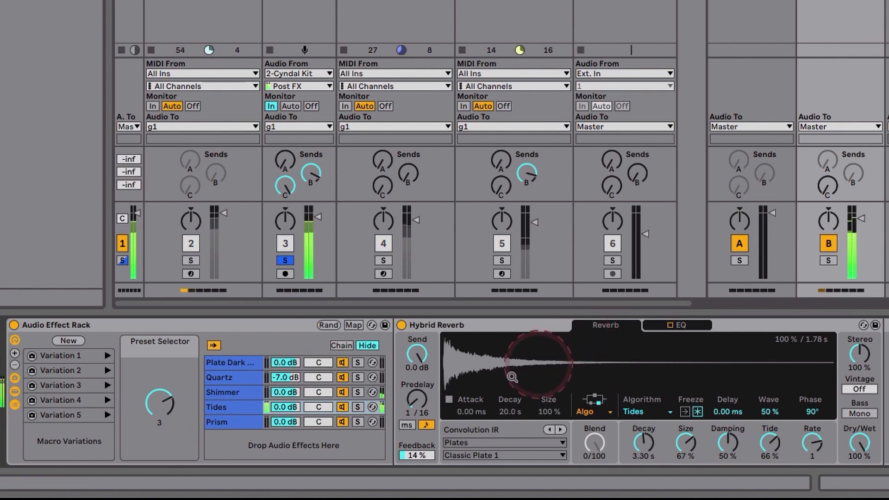
pyautogui.moveTo(164, 409); pyautogui.dragTo(162, 409)
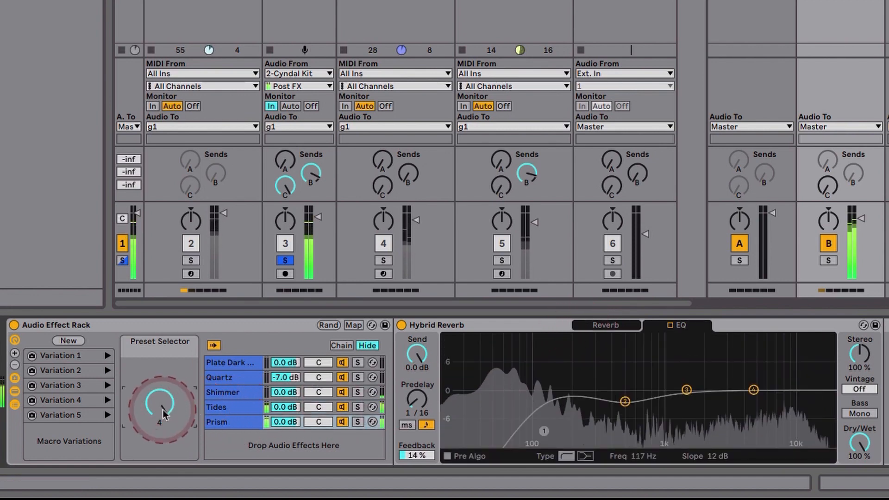
pyautogui.click(637, 348)
pyautogui.click(611, 326)
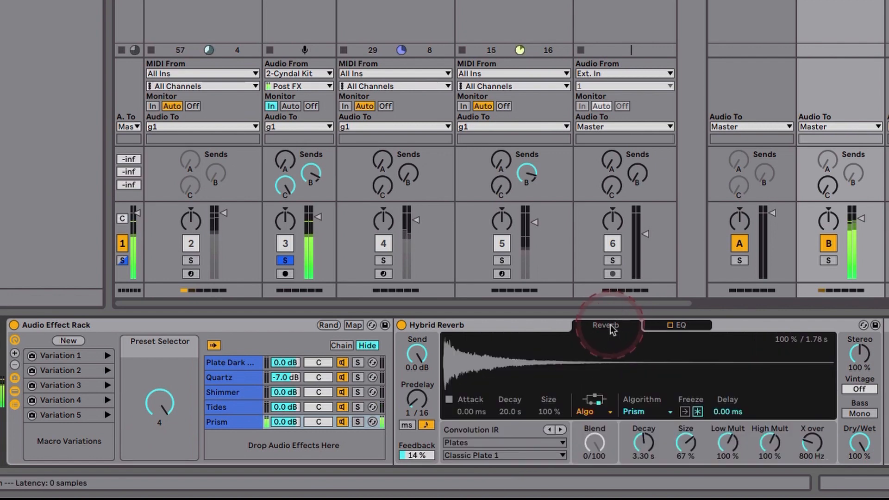
pyautogui.click(108, 355)
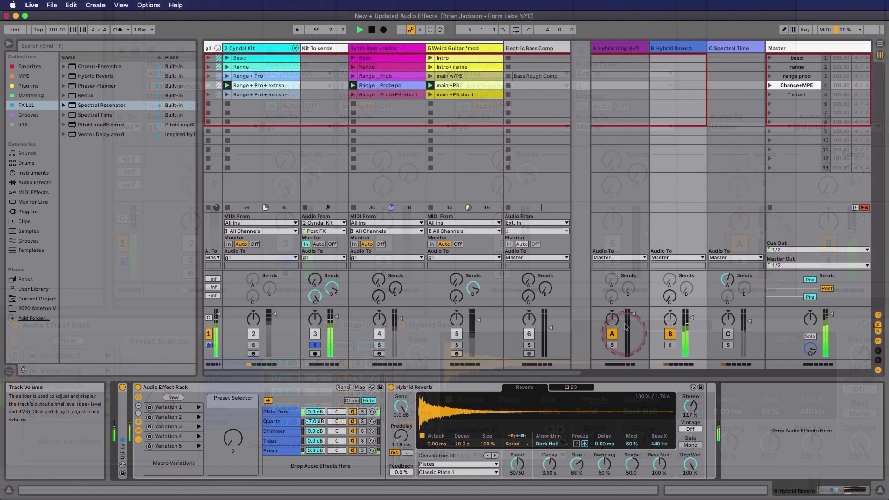
# Show the devices on return A Hybrid long lo-fi and lower the Kit To sends track's volume to -inf dB.
pyautogui.click(615, 48)
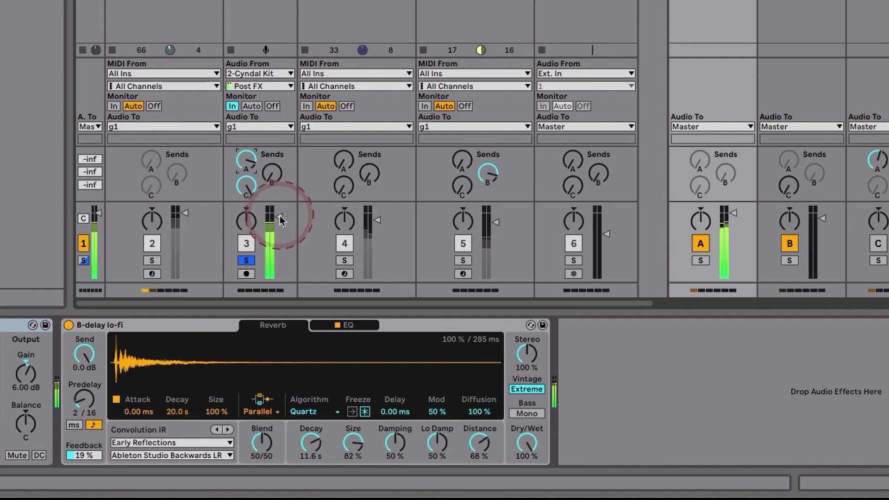
pyautogui.moveTo(279, 216); pyautogui.dragTo(280, 278)
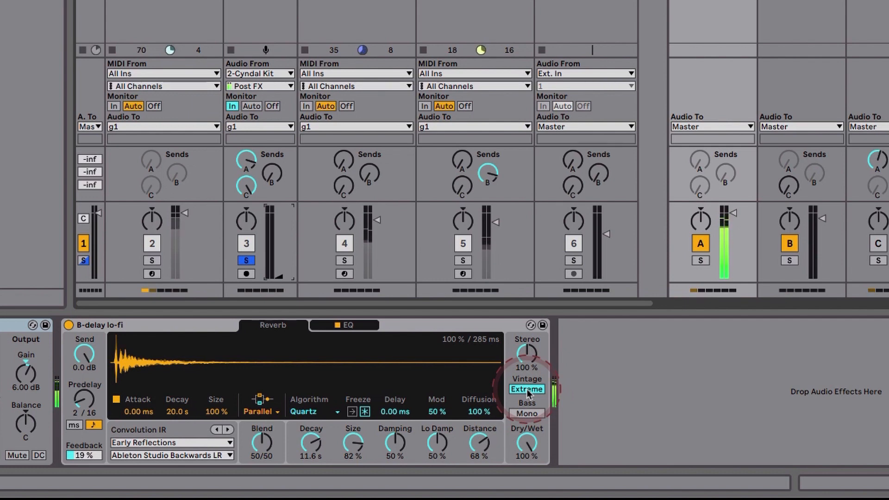
# View the B-delay lo-fi reverb's EQ, try Pre Algo on and off, and return to the Reverb settings.
pyautogui.click(356, 325)
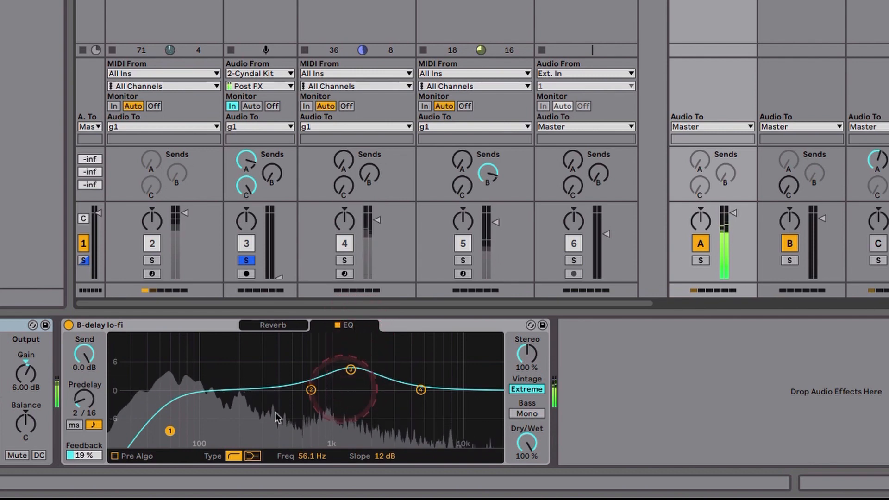
pyautogui.click(115, 456)
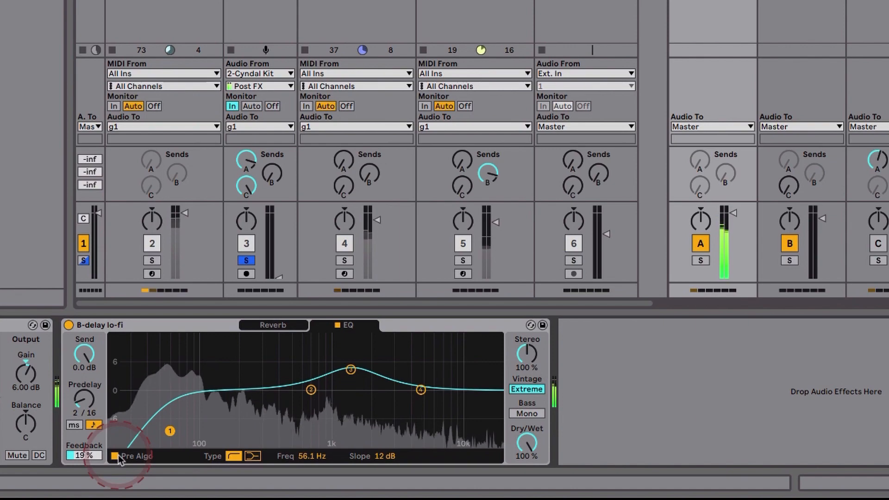
pyautogui.click(115, 456)
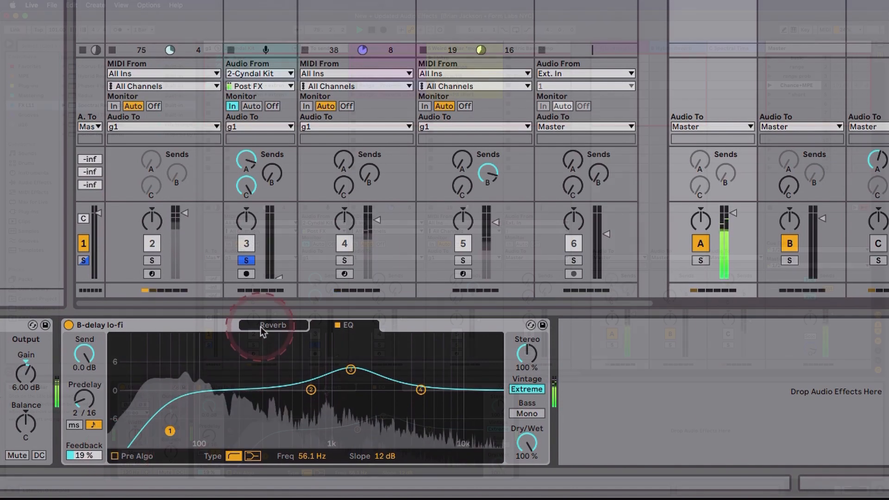
pyautogui.click(262, 326)
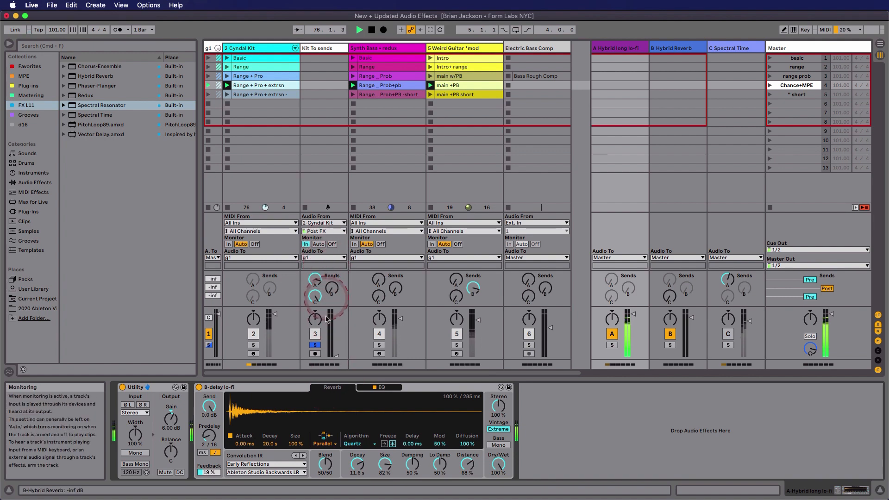
# Compare wet and dry levels on Kit To sends by varying volume and send A, ending at -10.0 dB volume with send A down.
pyautogui.click(342, 354)
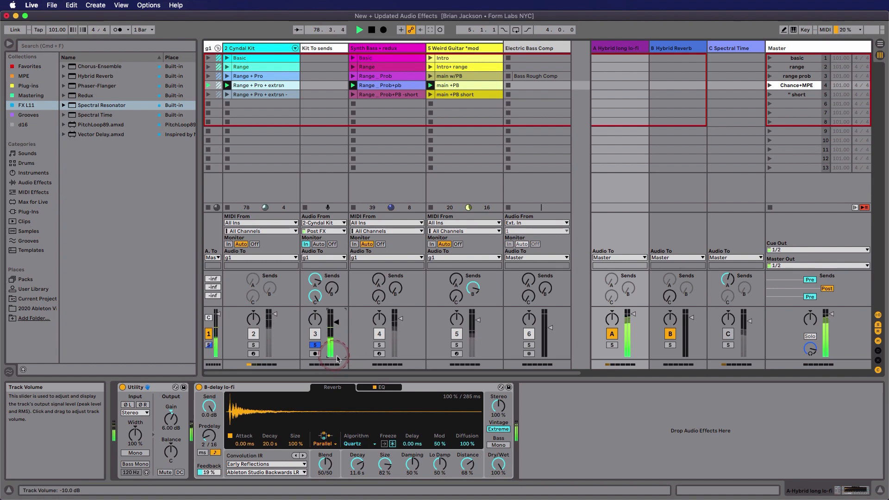
pyautogui.click(317, 282)
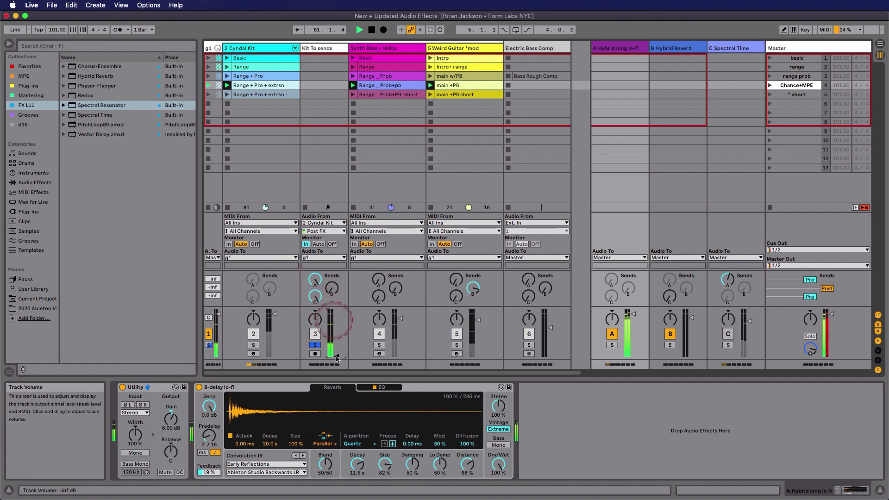
pyautogui.click(314, 280)
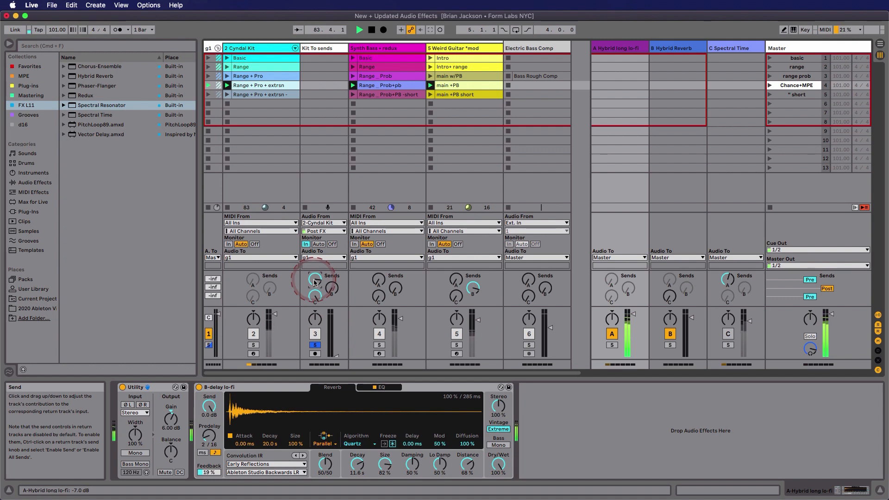
pyautogui.click(337, 335)
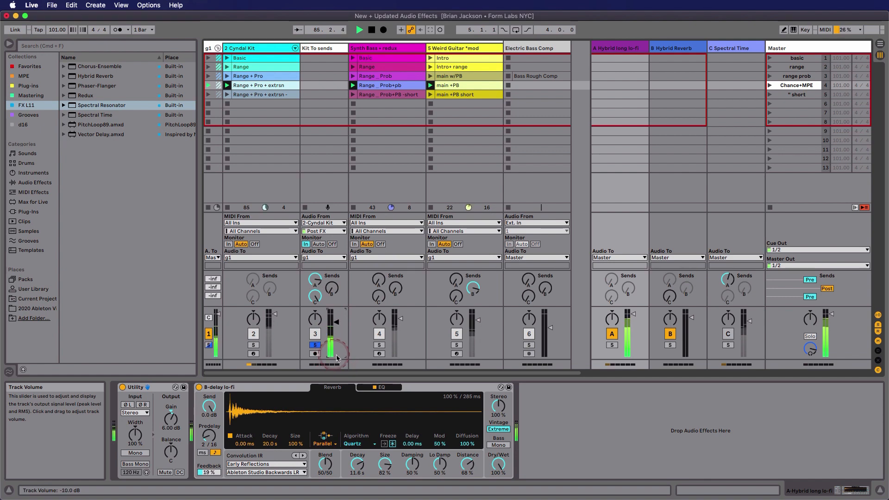
pyautogui.click(315, 288)
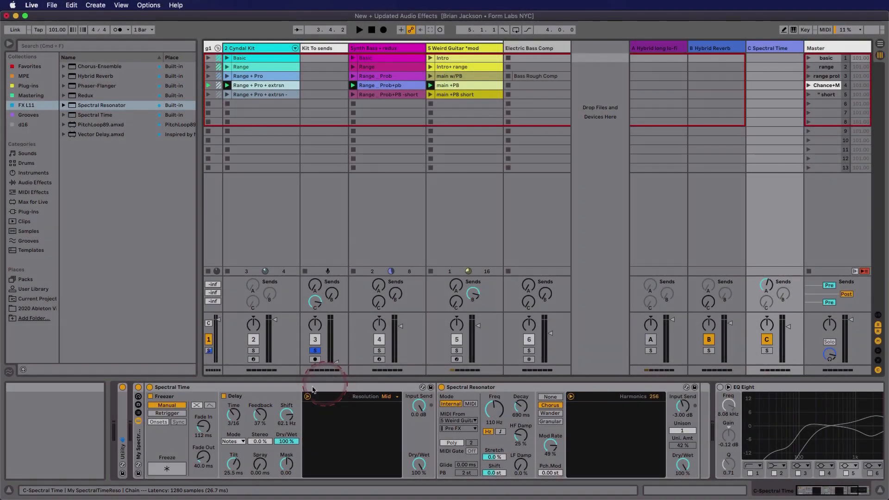
# Deactivate Spectral Resonator and try Spectral Time's delay Shift down to -10.3 Hz, ending back at 62.1 Hz.
pyautogui.click(192, 389)
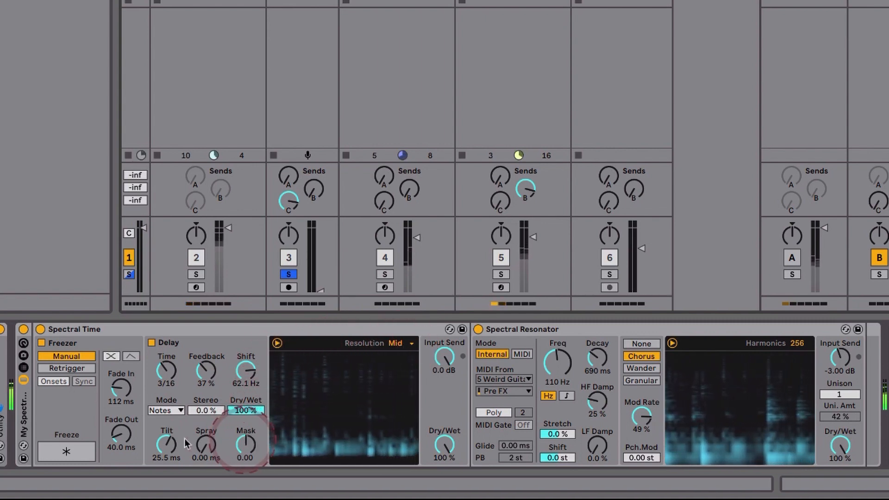
pyautogui.click(478, 329)
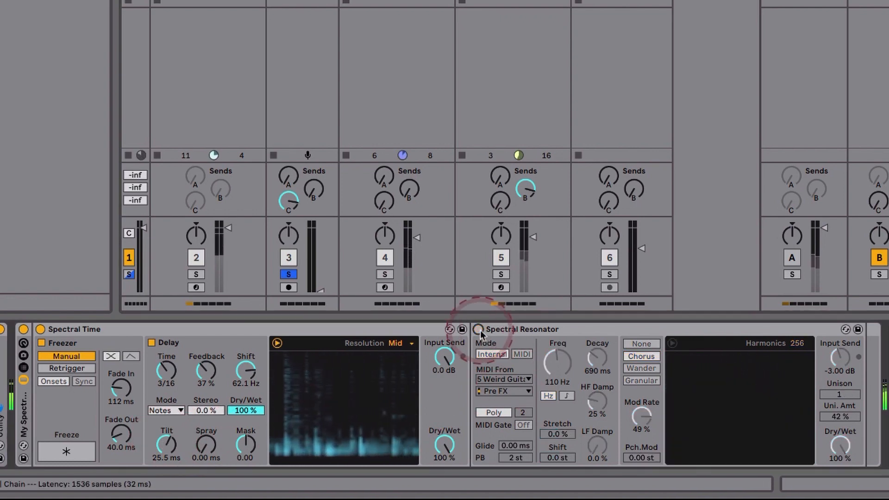
pyautogui.moveTo(248, 372); pyautogui.dragTo(251, 372)
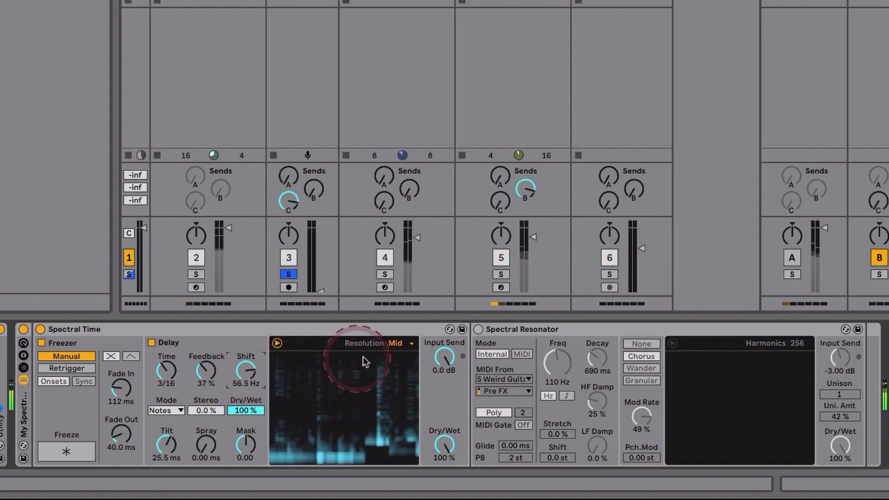
# Audition Spectral Time's Low and High resolutions and set Resolution back to Mid.
pyautogui.click(410, 346)
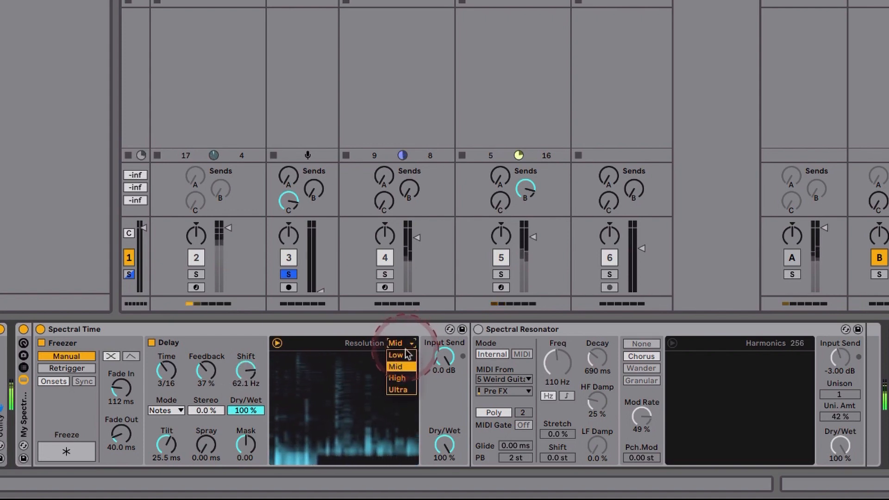
pyautogui.click(404, 354)
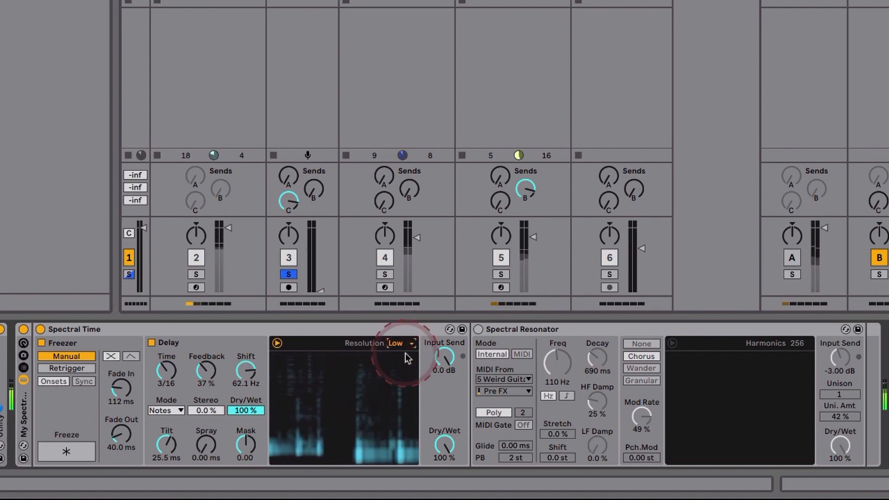
pyautogui.click(408, 346)
pyautogui.click(403, 377)
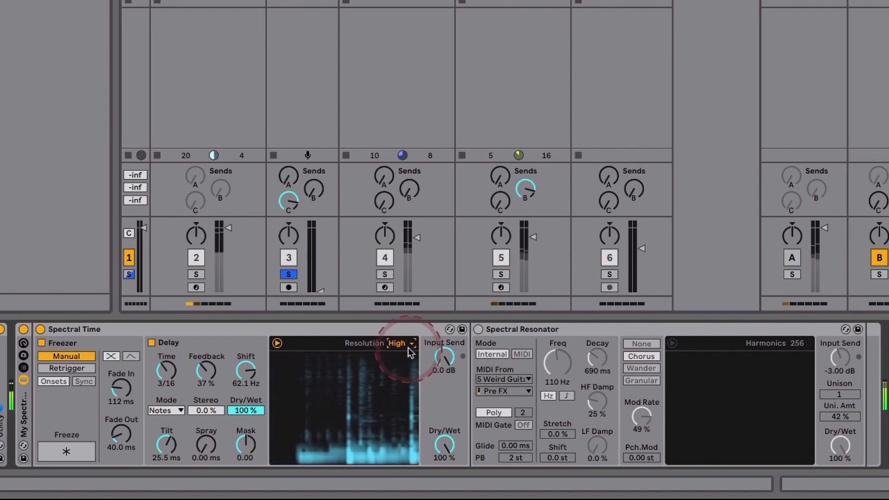
pyautogui.click(408, 346)
pyautogui.click(404, 366)
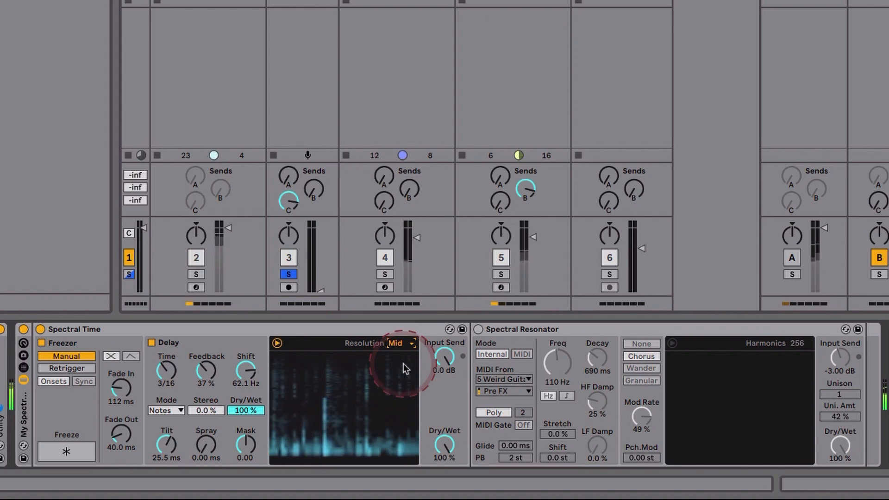
# Toggle Spectral Time's manual Freeze on and off several times, leaving it engaged.
pyautogui.click(79, 451)
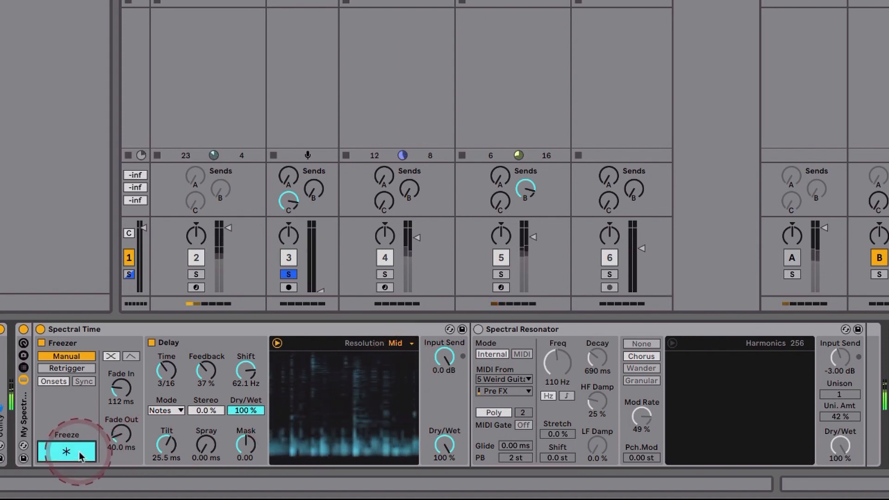
pyautogui.click(79, 451)
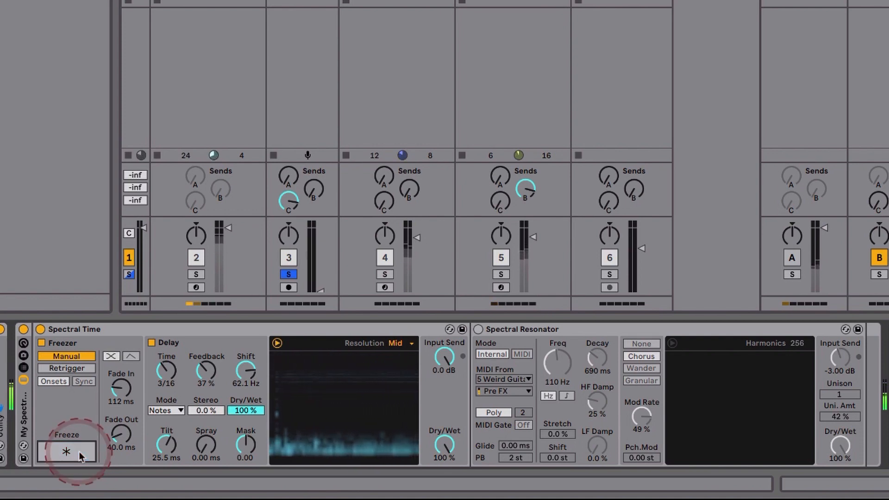
pyautogui.click(68, 449)
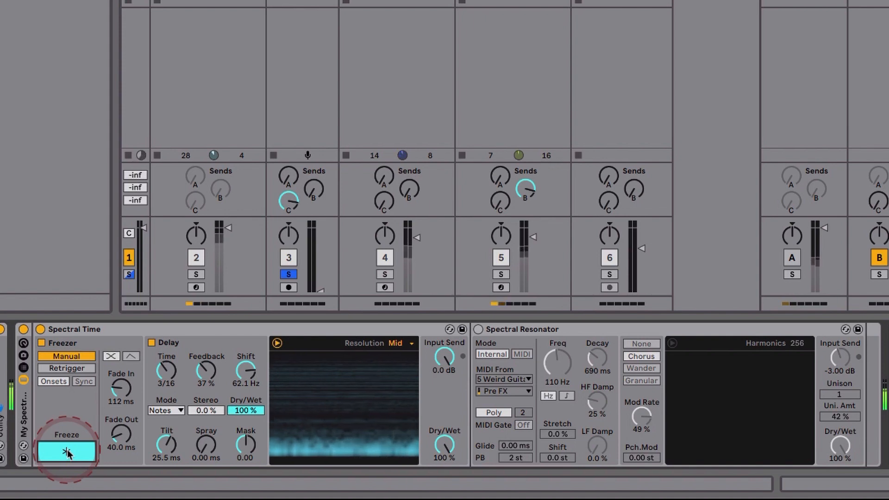
pyautogui.click(67, 453)
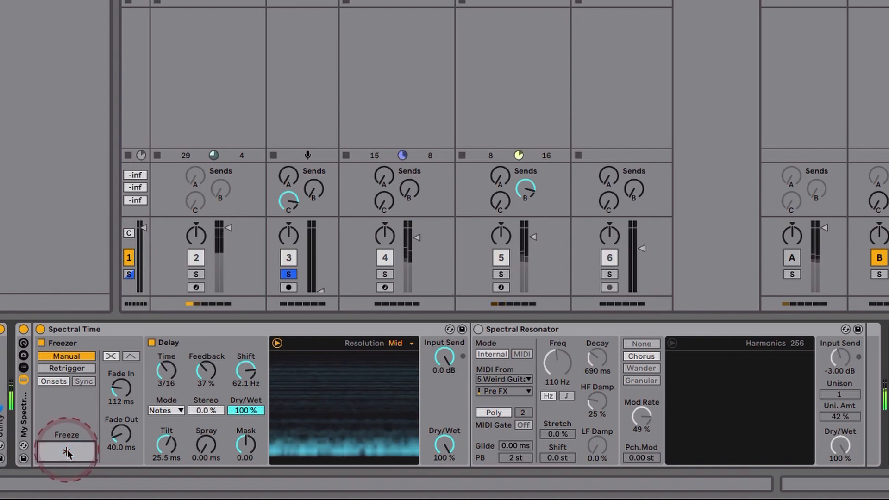
pyautogui.click(67, 452)
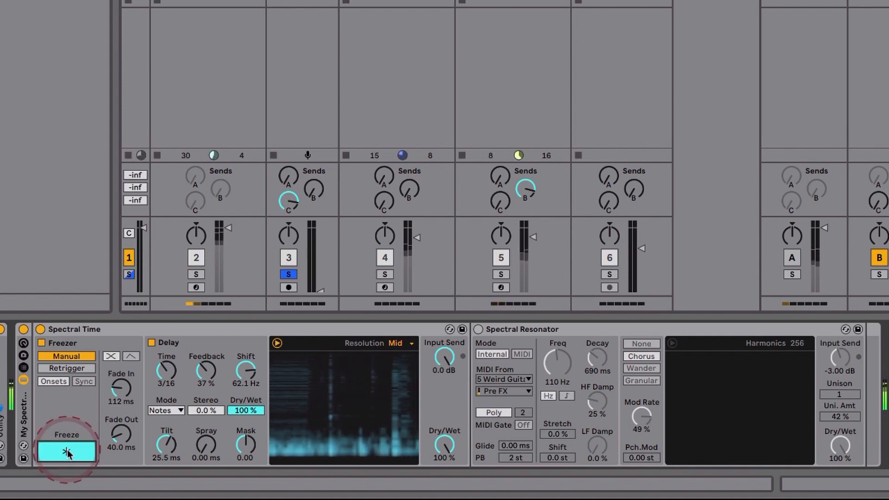
# Release Spectral Time's Freeze and switch the active effect from Spectral Time to Spectral Resonator.
pyautogui.click(67, 453)
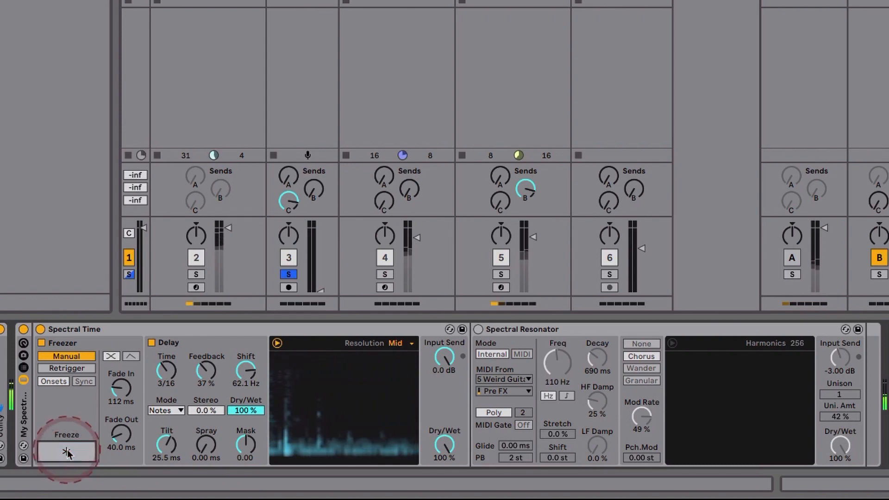
pyautogui.click(41, 329)
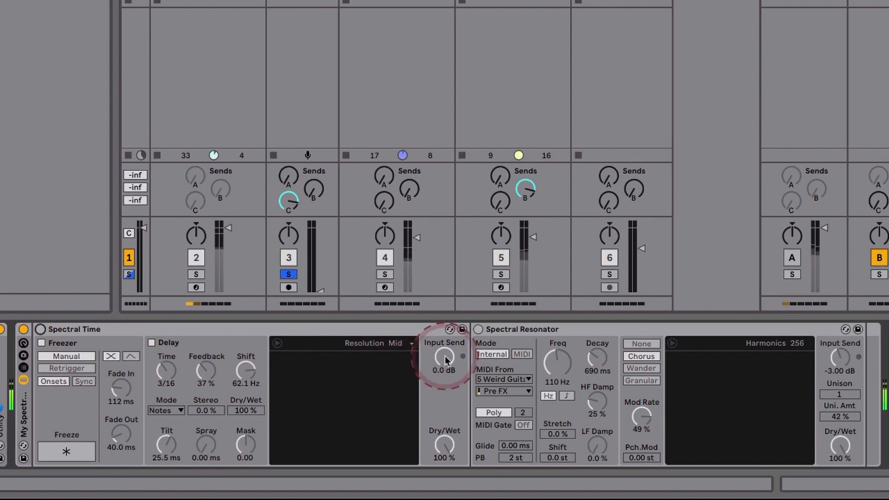
pyautogui.click(478, 329)
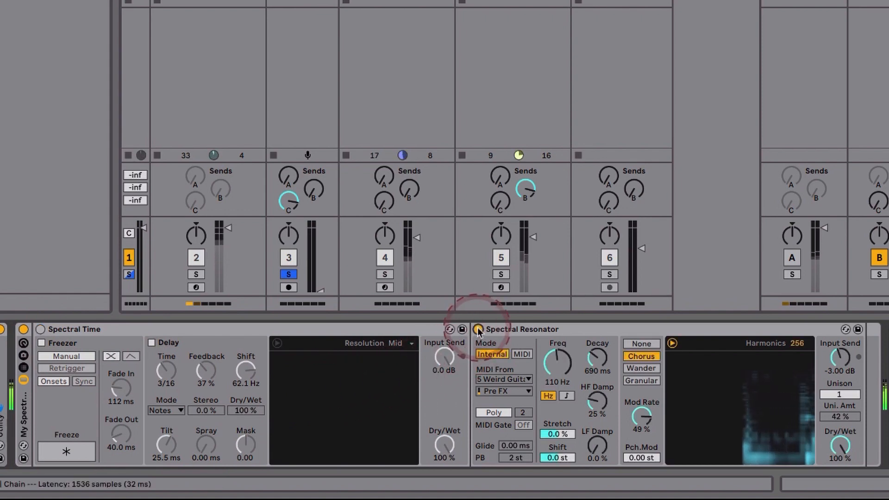
# Audition Spectral Resonator's Harmonics, Decay above 7 s and Stretch, ending at 256 harmonics, 690 ms and 0.0 %.
pyautogui.moveTo(797, 344); pyautogui.dragTo(798, 345)
pyautogui.moveTo(597, 365); pyautogui.dragTo(595, 363)
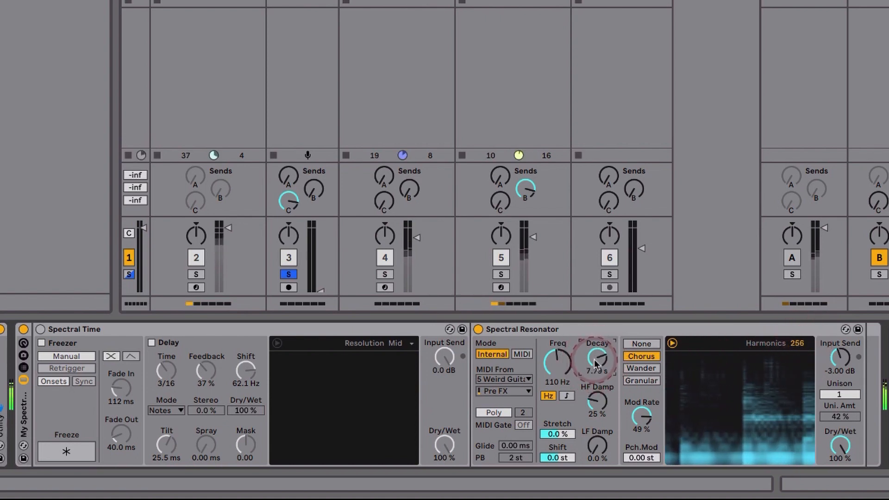
pyautogui.moveTo(595, 364); pyautogui.dragTo(595, 366)
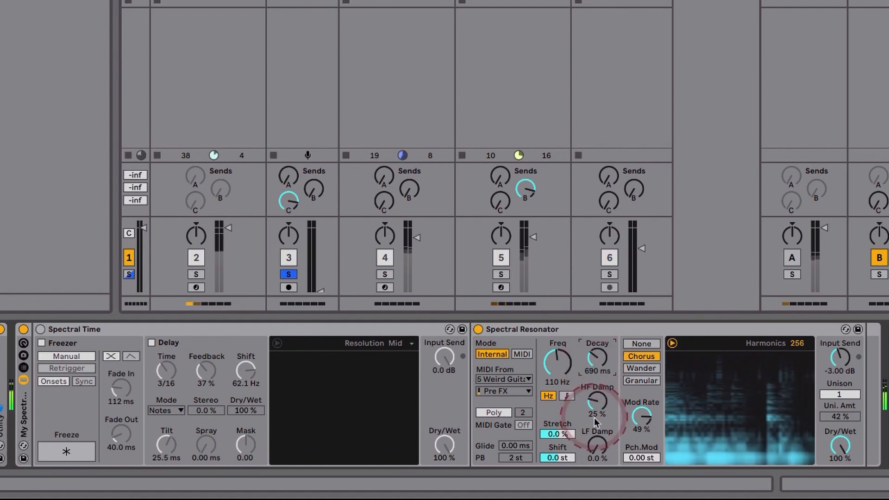
pyautogui.moveTo(557, 435); pyautogui.dragTo(557, 437)
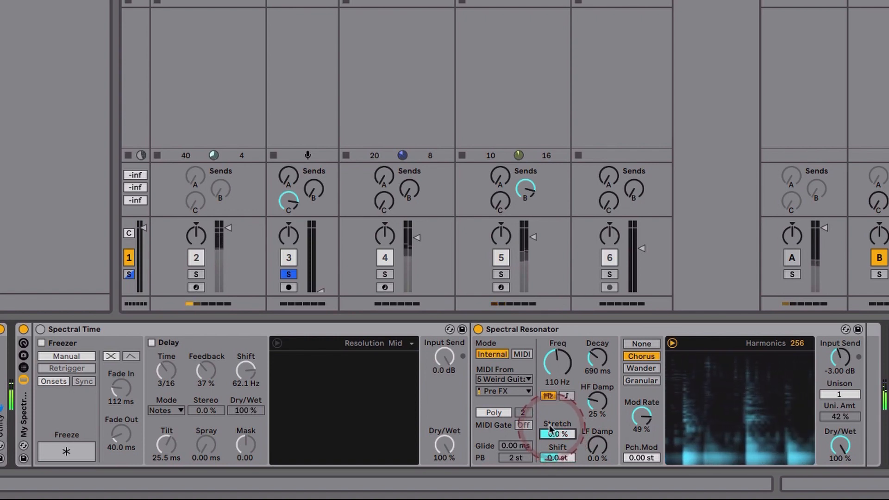
# Set Spectral Resonator to MIDI mode with 5 Weird Guitar *mod as its source, and try the transposition, ending at 0 st.
pyautogui.click(522, 354)
pyautogui.click(515, 380)
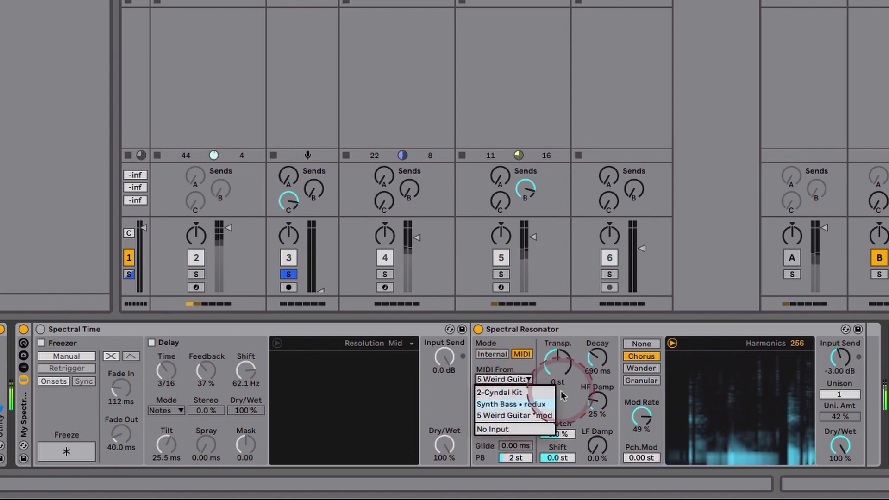
pyautogui.click(547, 416)
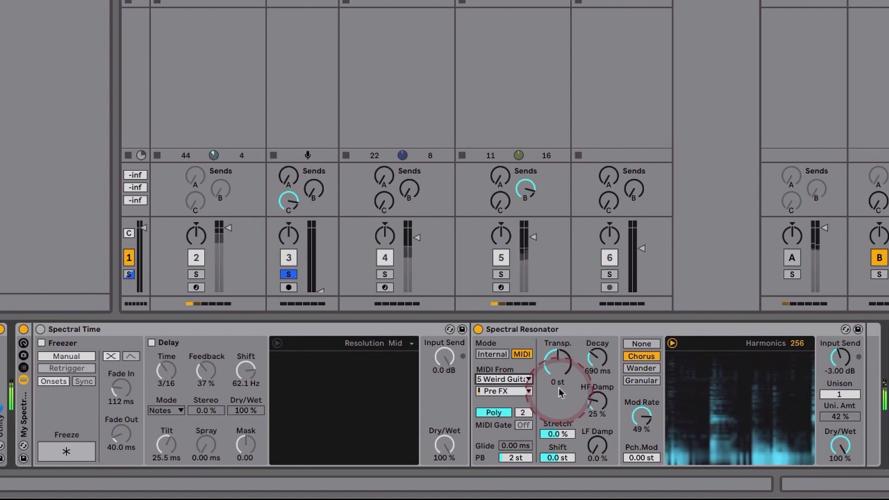
pyautogui.moveTo(557, 369)
pyautogui.mouseDown()
pyautogui.moveTo(557, 356)
pyautogui.moveTo(557, 382)
pyautogui.mouseUp()
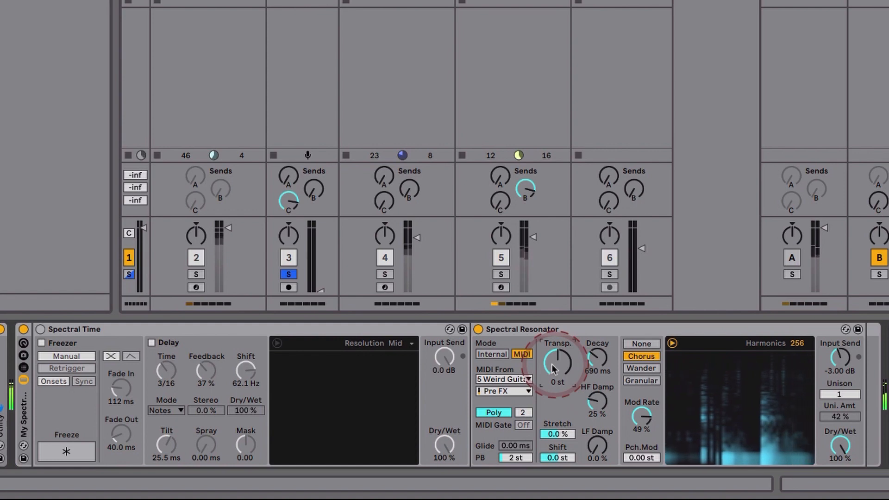
# Reactivate Spectral Time and return track A, and vary return C's send to Hybrid long lo-fi around -8.6 dB.
pyautogui.click(41, 329)
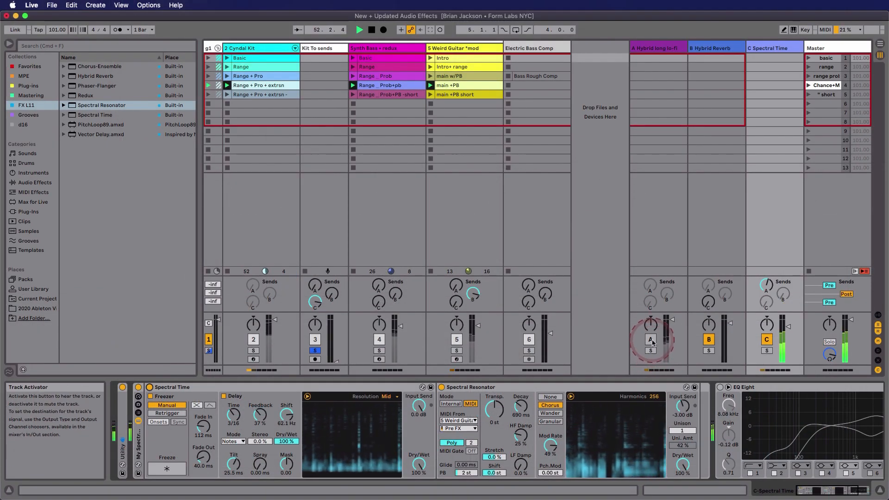
pyautogui.click(651, 340)
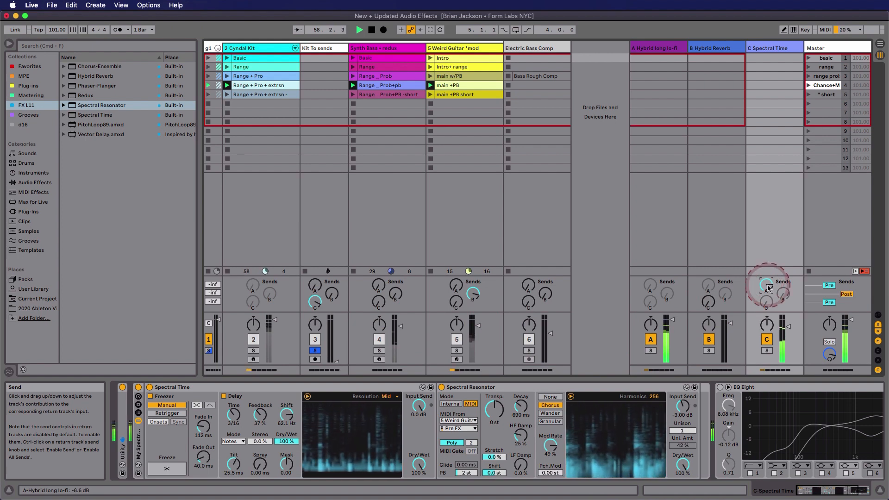
pyautogui.moveTo(768, 288); pyautogui.dragTo(767, 289)
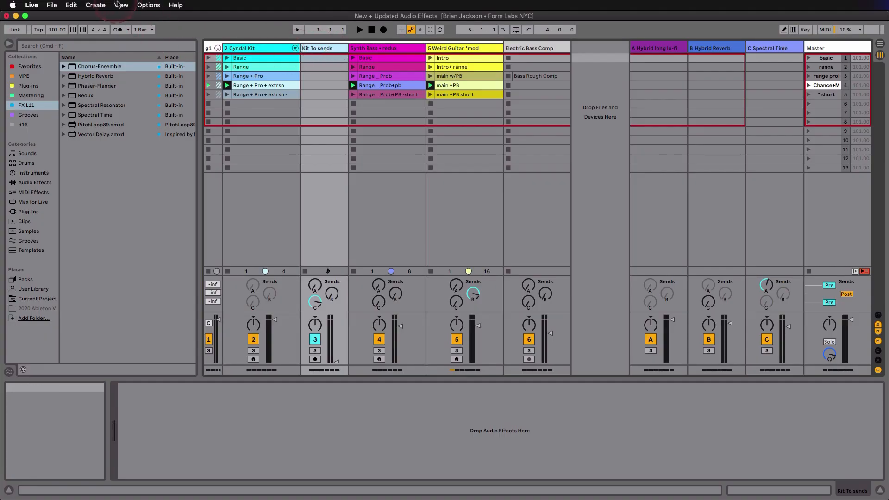
# Show the mixer's In/Out section and display the devices of the Cyndal Kit track.
pyautogui.click(119, 5)
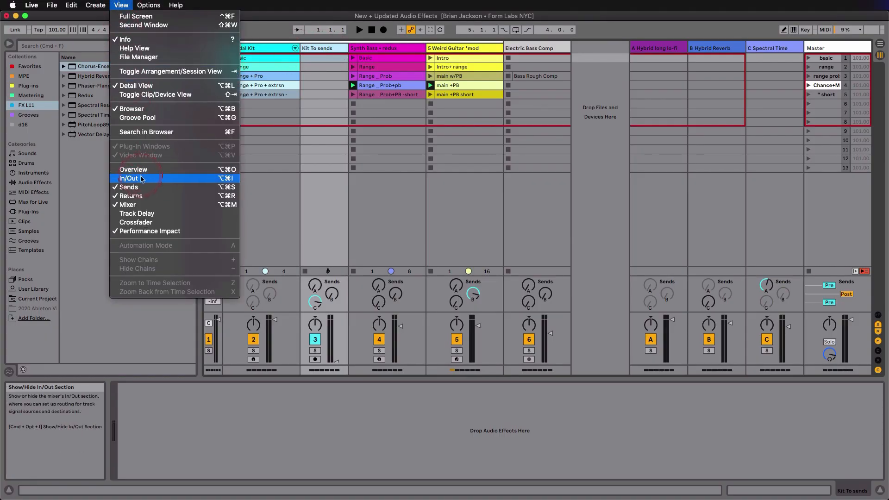
pyautogui.click(141, 179)
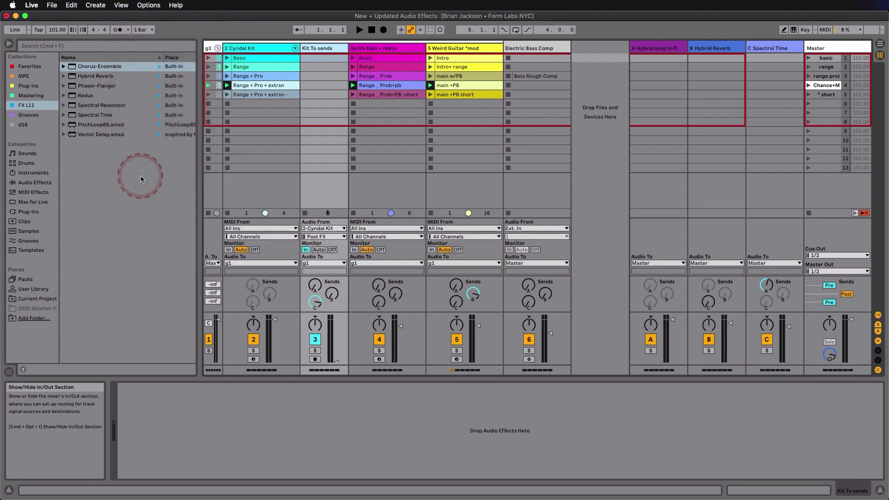
pyautogui.click(278, 51)
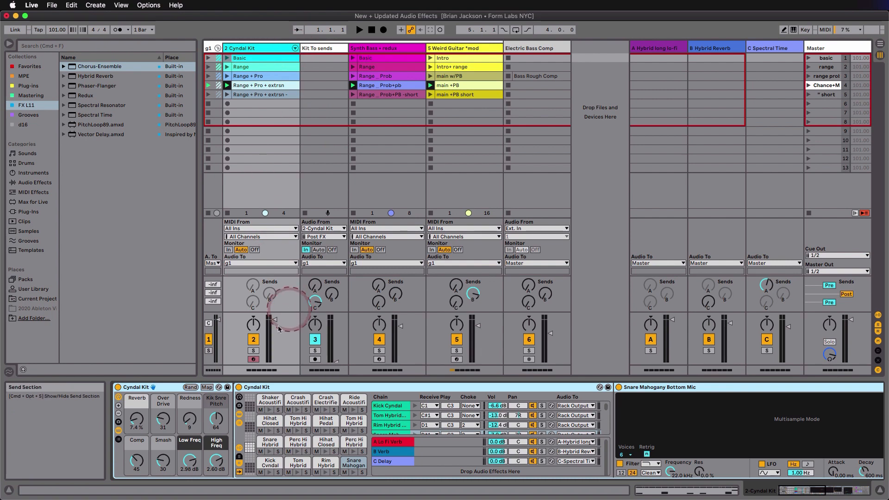
# Toggle the Cyndal Kit drum rack's input/output and return chain sections off and on, and show its chain sends.
pyautogui.click(239, 448)
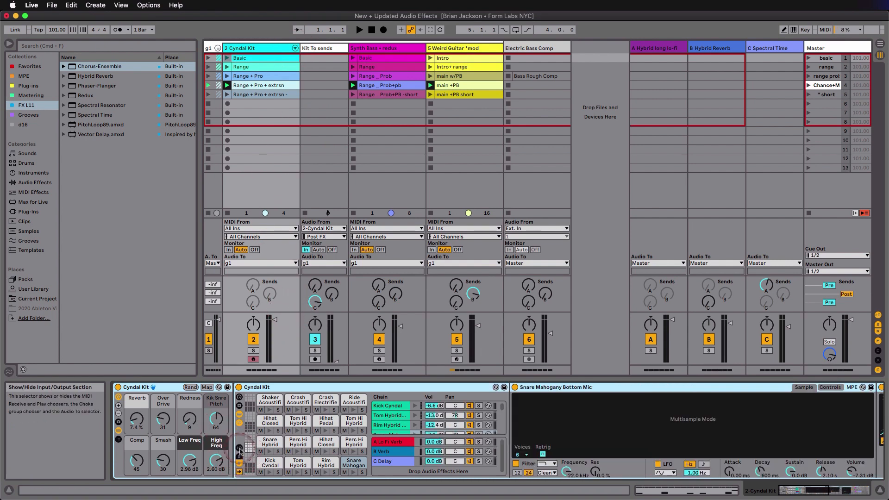
pyautogui.click(239, 449)
pyautogui.click(240, 464)
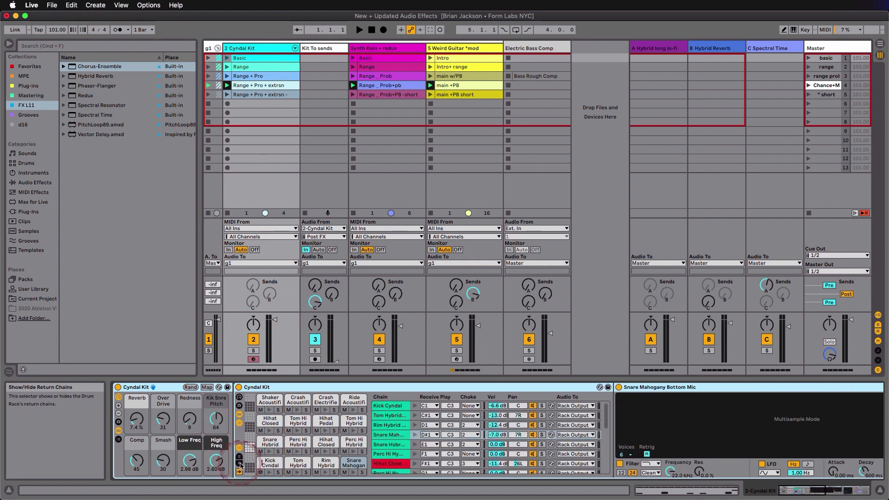
pyautogui.click(240, 463)
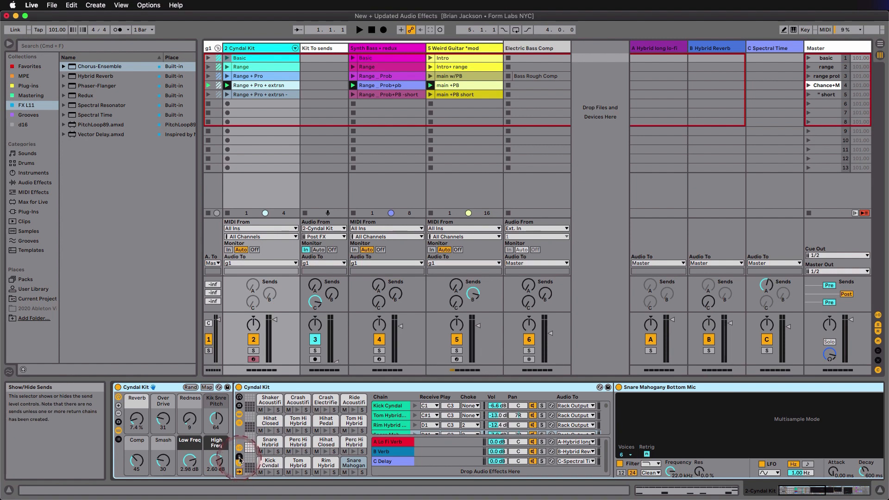
pyautogui.click(240, 457)
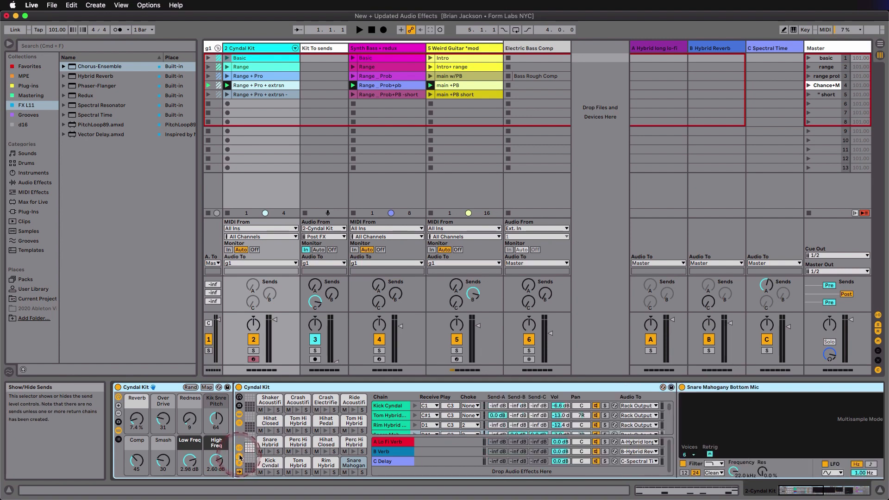
# Check the options available for the Cyndal Kit track's disabled send B.
pyautogui.rightClick(268, 294)
pyautogui.click(292, 295)
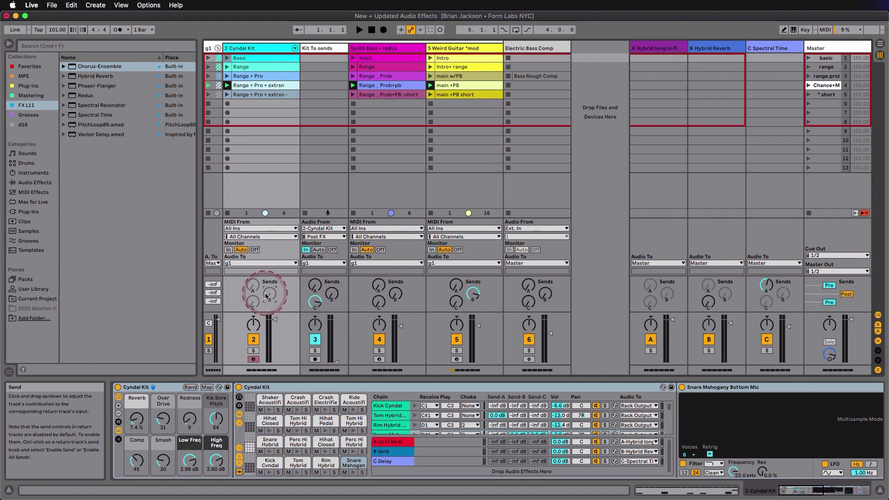
pyautogui.rightClick(267, 295)
pyautogui.click(285, 303)
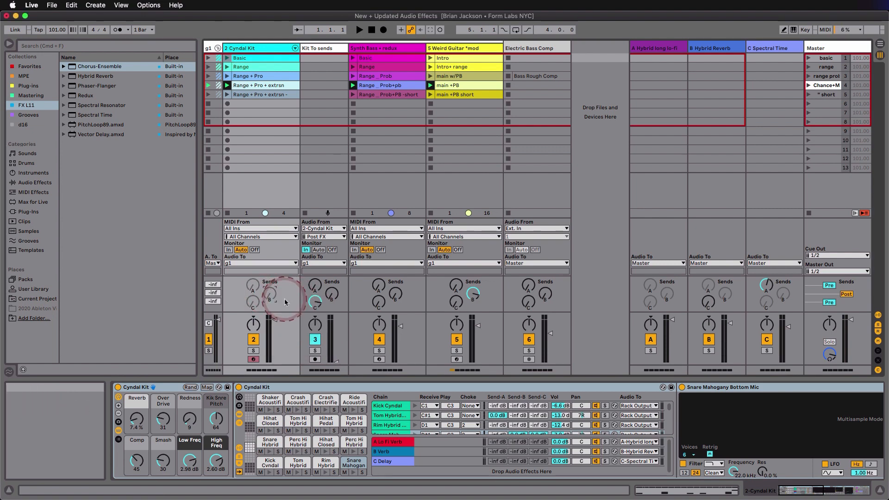
# Unfold the Cyndal Kit's chains in the mixer, examine the A Lo Fi Verb return chain's output routing choices, and fold the chains again.
pyautogui.click(296, 48)
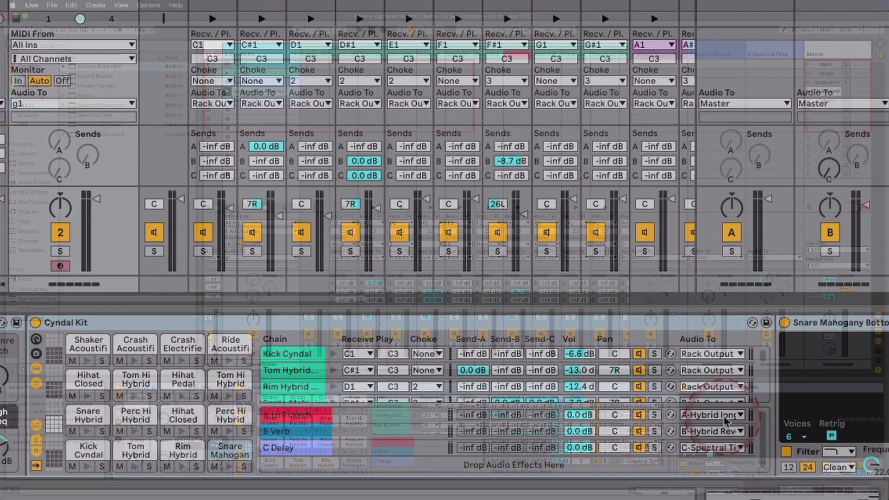
pyautogui.click(639, 441)
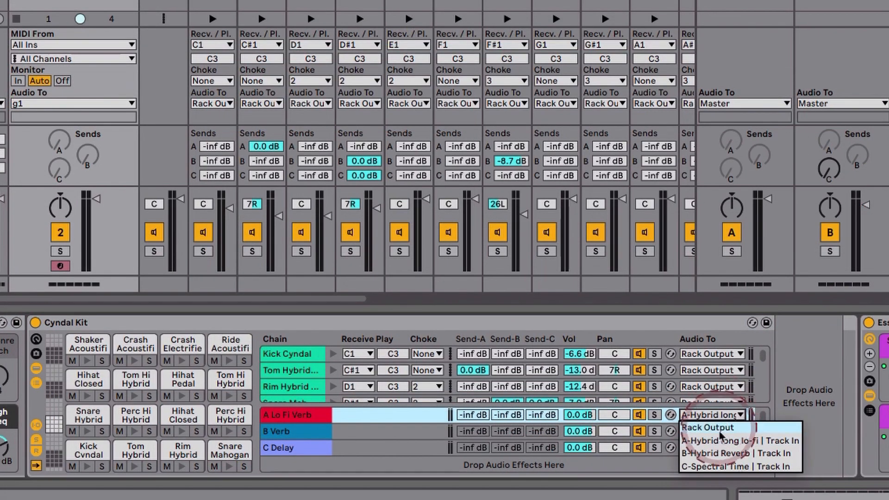
pyautogui.click(701, 339)
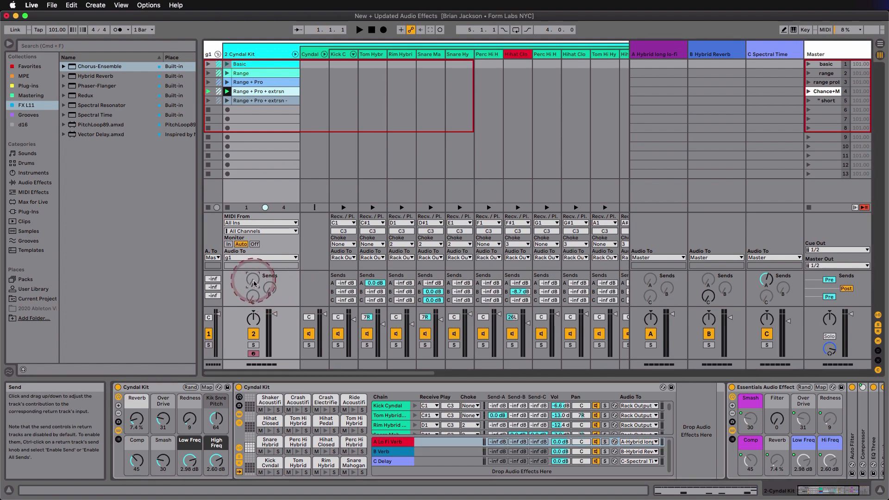
pyautogui.click(295, 54)
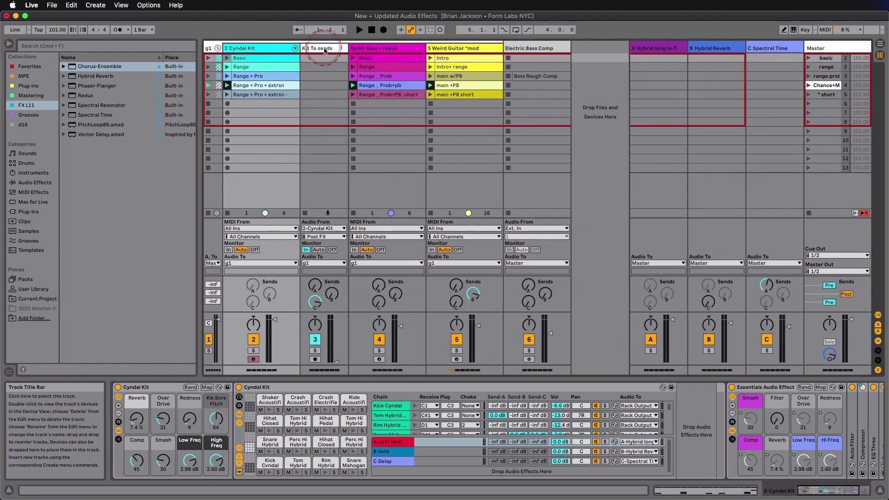
# Review the Kit To sends track's input routing choices and keep 2-Cyndal Kit as its Audio From source.
pyautogui.click(323, 49)
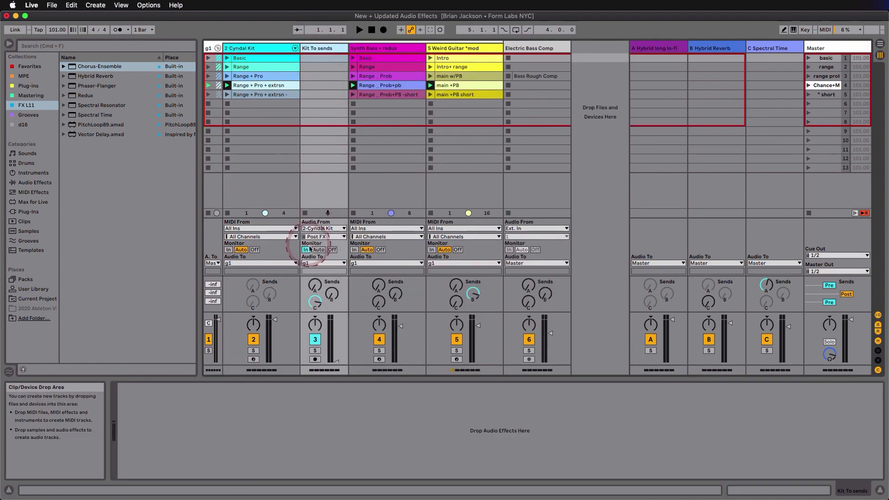
pyautogui.click(323, 228)
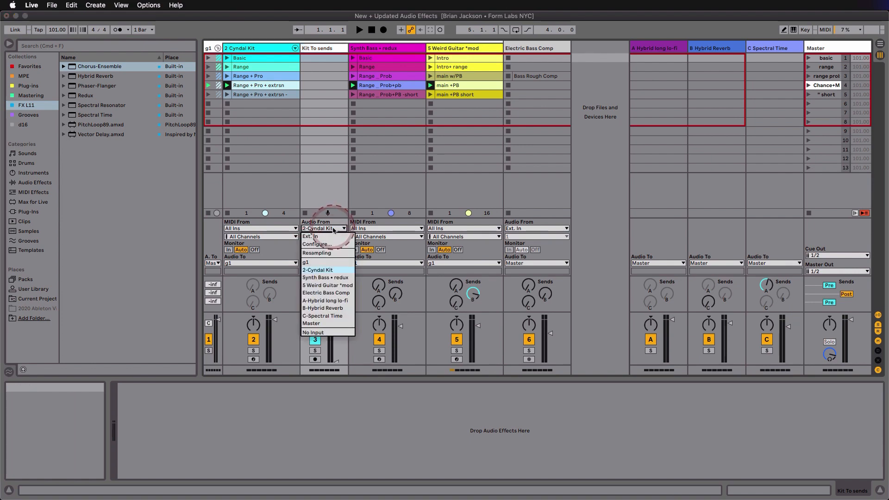
pyautogui.click(335, 270)
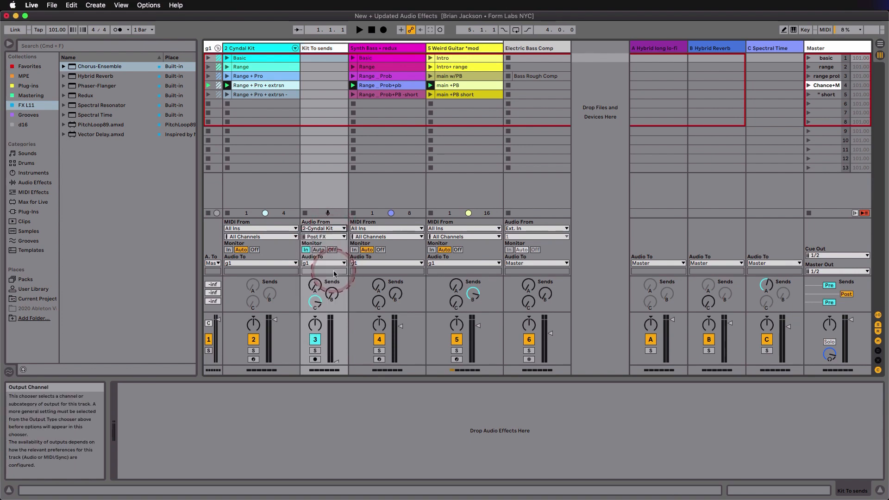
# Solo Kit To sends during playback with send C pre-fader, and pull its volume down to about -57.0 dB.
pyautogui.click(314, 350)
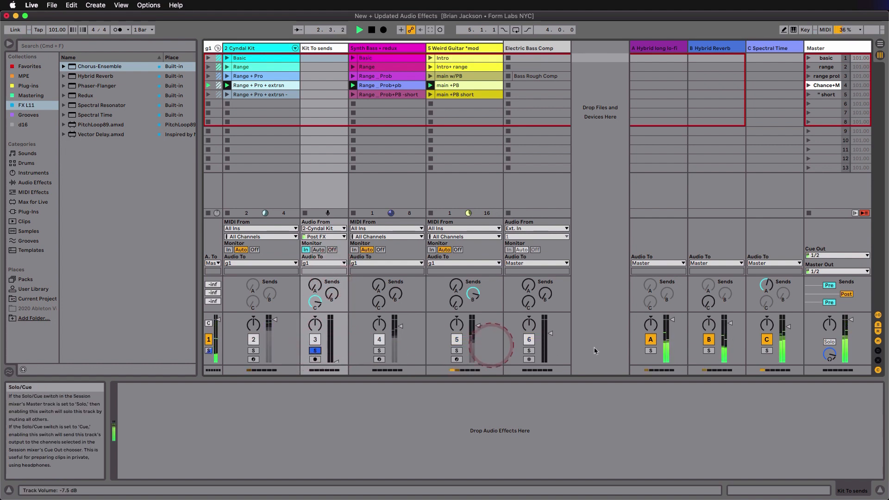
pyautogui.click(828, 302)
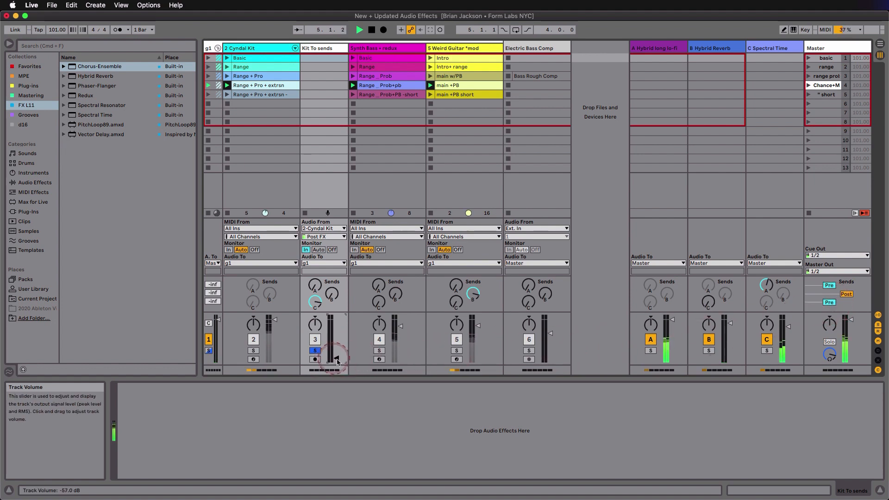
pyautogui.moveTo(338, 324); pyautogui.dragTo(339, 365)
# Check the Hybrid Reverb's Dry/Wet setting on return A and reselect the Kit To sends track.
pyautogui.click(657, 48)
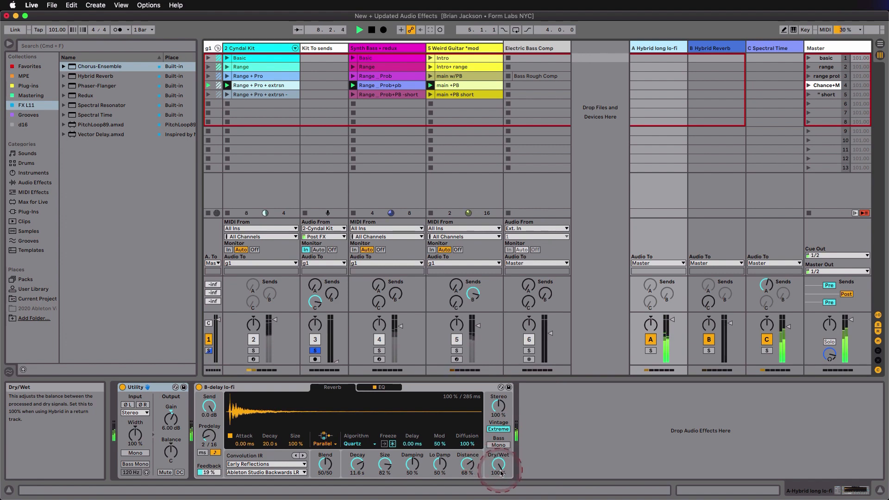
pyautogui.click(326, 48)
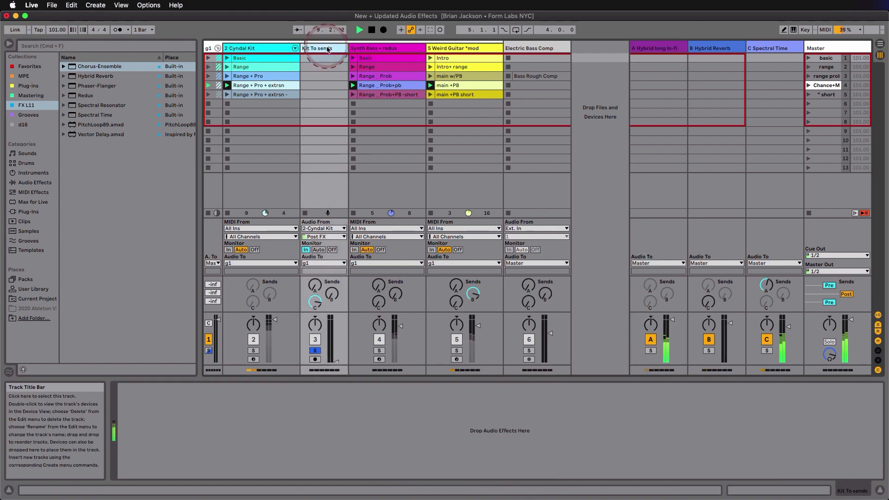
# Vary sends C and A on Kit To sends, leaving A down, and lower return C's send to Hybrid long lo-fi to -inf dB.
pyautogui.click(319, 307)
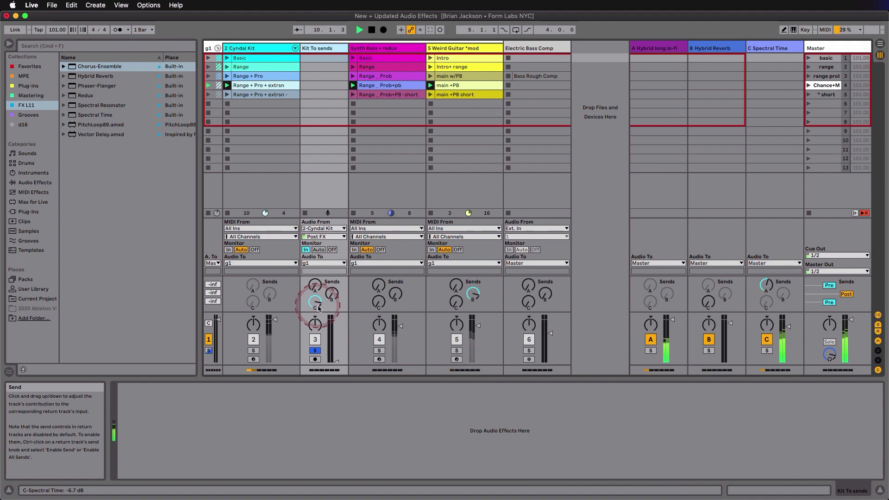
pyautogui.click(315, 288)
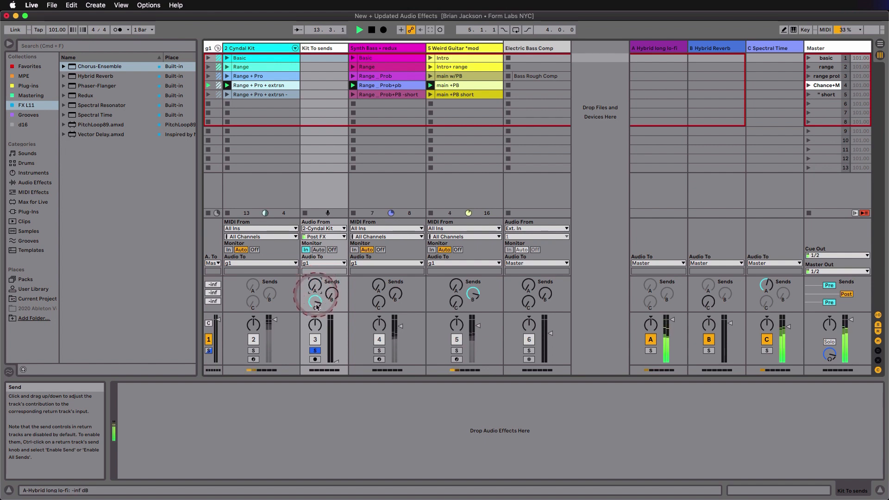
pyautogui.moveTo(315, 300); pyautogui.dragTo(316, 319)
pyautogui.moveTo(315, 285)
pyautogui.mouseDown()
pyautogui.moveTo(316, 305)
pyautogui.moveTo(316, 289)
pyautogui.mouseUp()
pyautogui.click(314, 302)
pyautogui.moveTo(764, 288); pyautogui.dragTo(763, 289)
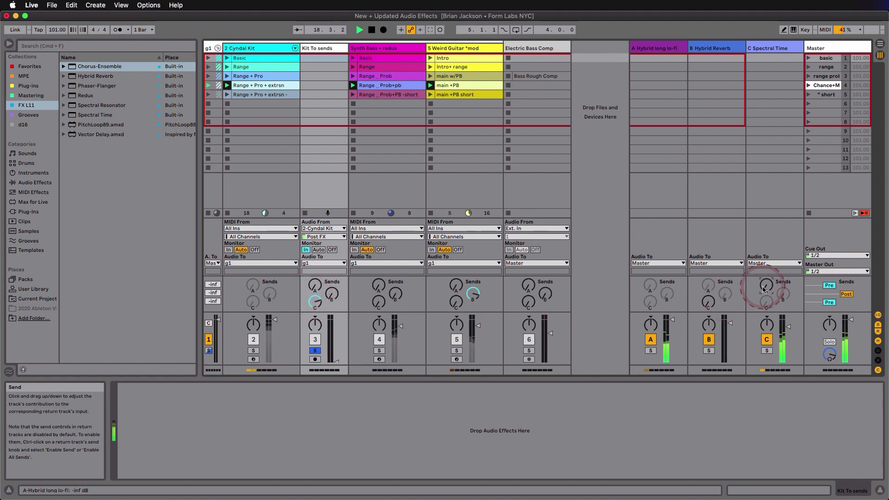
# Raise return C's send to Hybrid long lo-fi, select return B, and relaunch the Chance+MPE scene.
pyautogui.moveTo(764, 286); pyautogui.dragTo(762, 289)
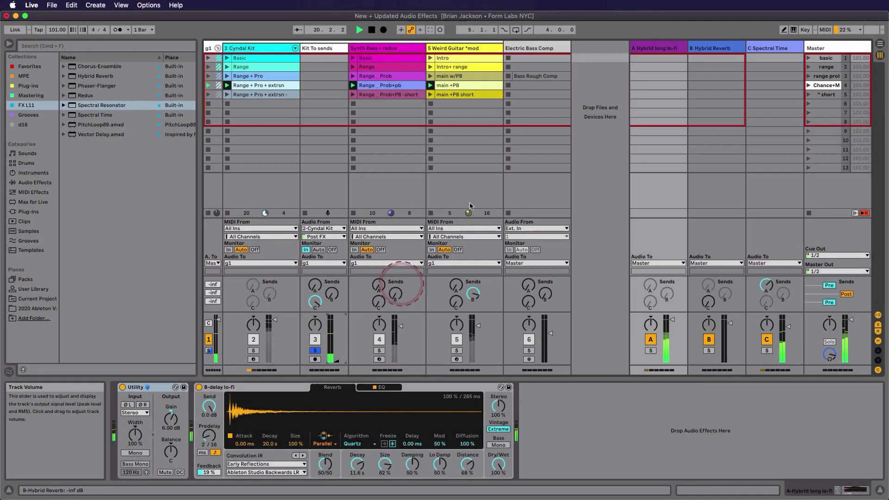
pyautogui.click(704, 48)
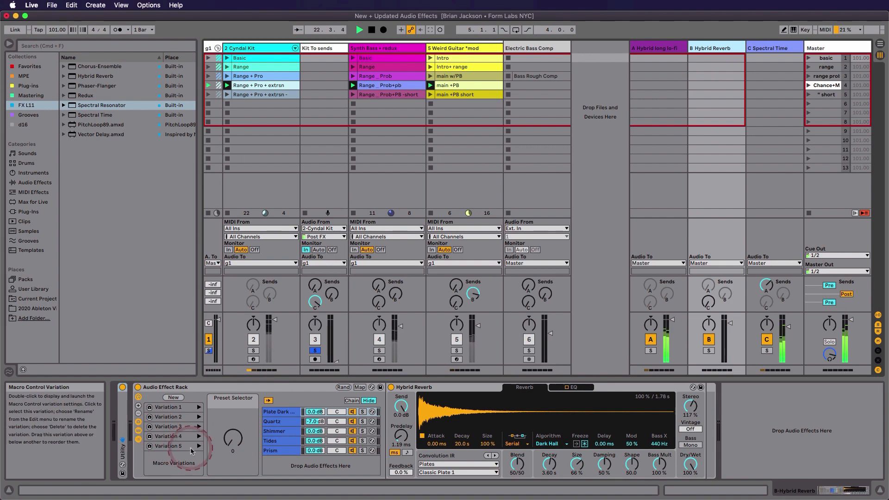
pyautogui.click(808, 86)
pyautogui.doubleClick(809, 87)
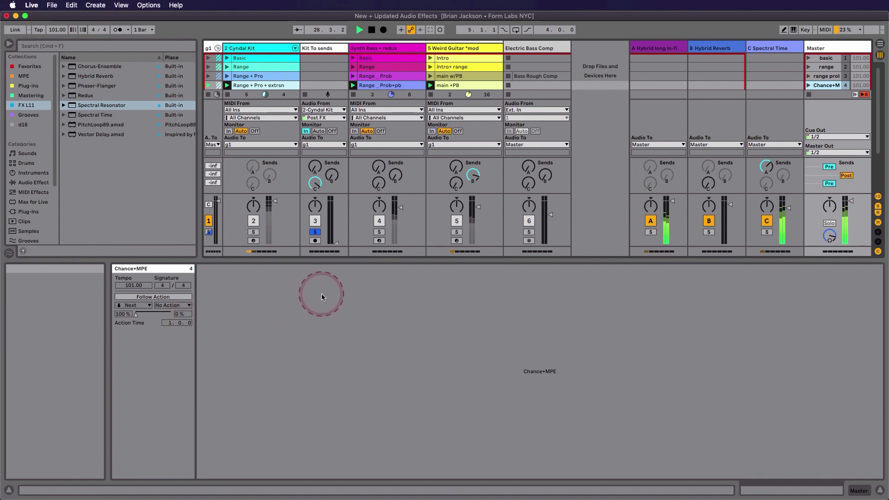
# Show Weird Guitar's devices, unsolo Kit To sends, and deactivate return tracks A, B and C.
pyautogui.doubleClick(446, 47)
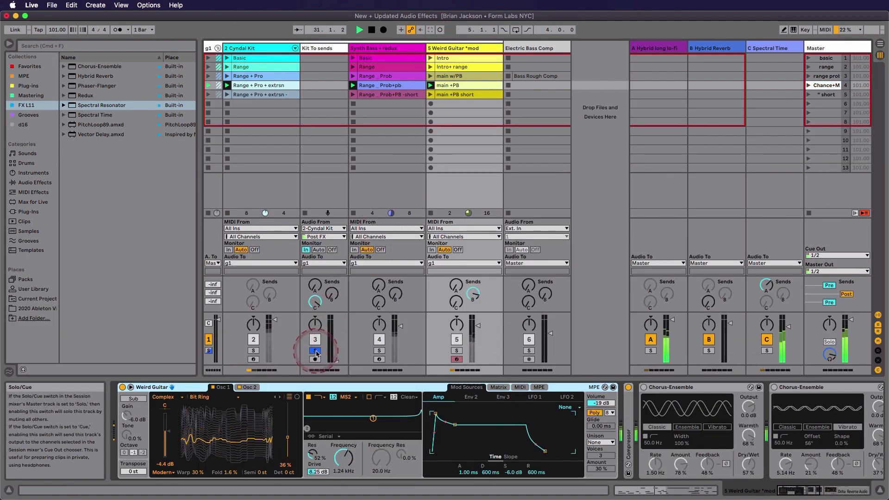
pyautogui.click(315, 351)
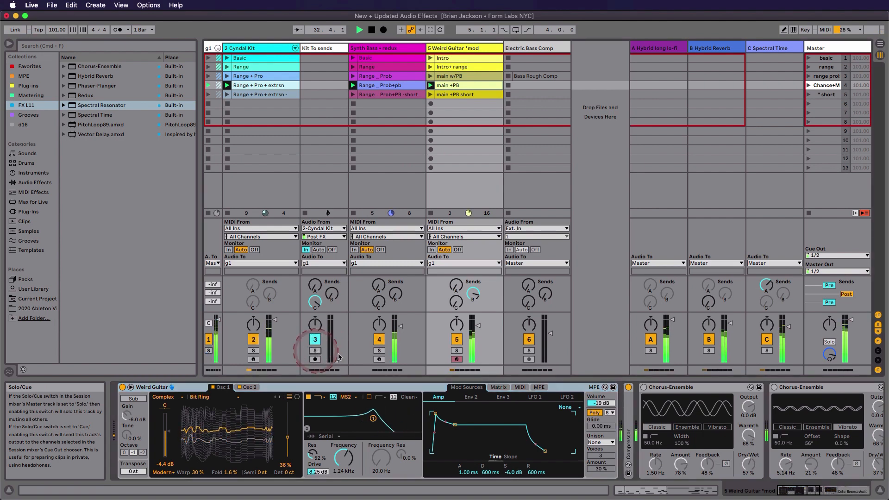
pyautogui.click(650, 341)
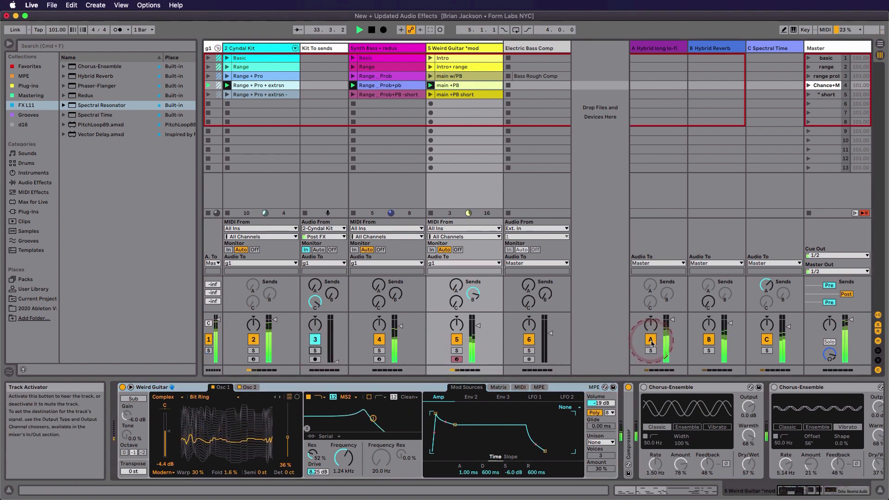
pyautogui.click(708, 340)
pyautogui.click(766, 340)
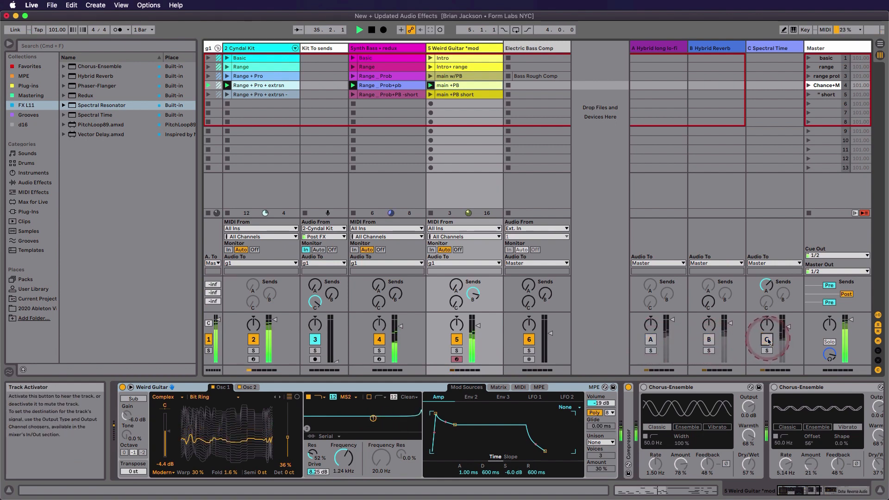
# Bypass both Chorus-Ensembles and the Phaser-Flanger effect rack on Weird Guitar, plus Redux on Synth Bass + redux.
pyautogui.click(774, 435)
pyautogui.hscroll(10, 773, 435)
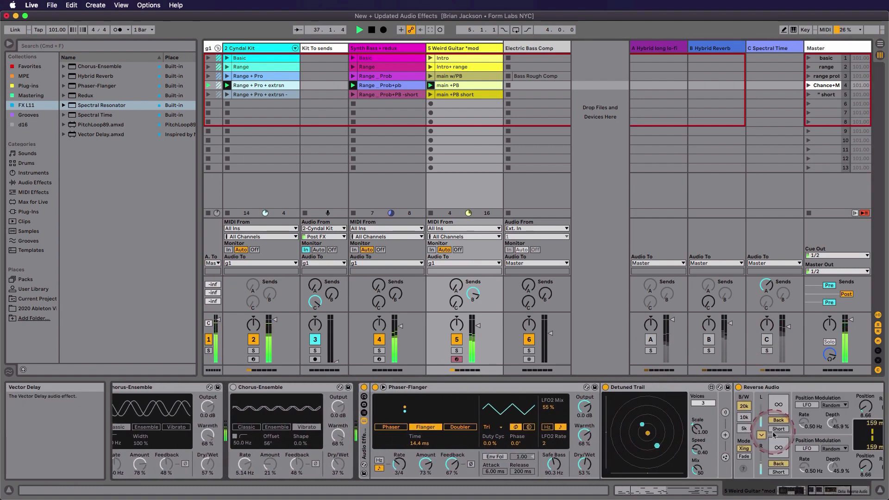
pyautogui.click(364, 388)
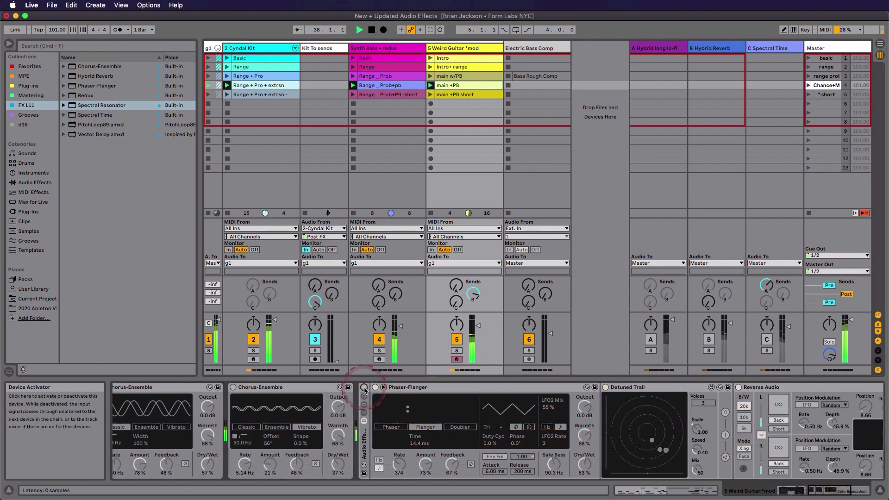
pyautogui.click(399, 50)
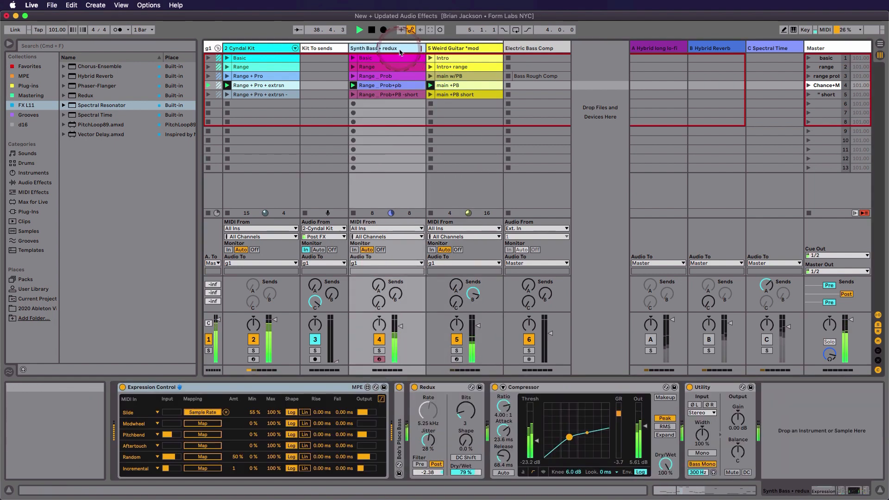
pyautogui.click(414, 388)
# Solo Synth Bass + redux, switch Redux back on to compare the sound, and unsolo the track.
pyautogui.click(379, 351)
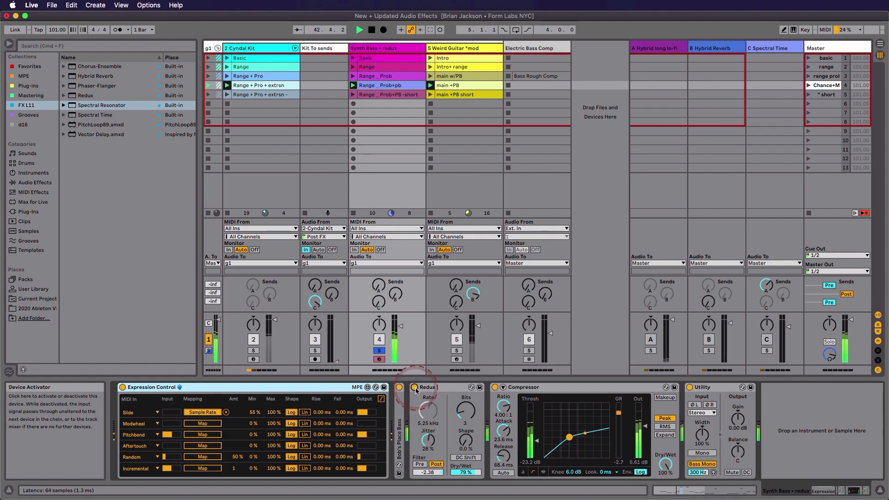
pyautogui.click(415, 388)
pyautogui.moveTo(462, 414); pyautogui.dragTo(461, 410)
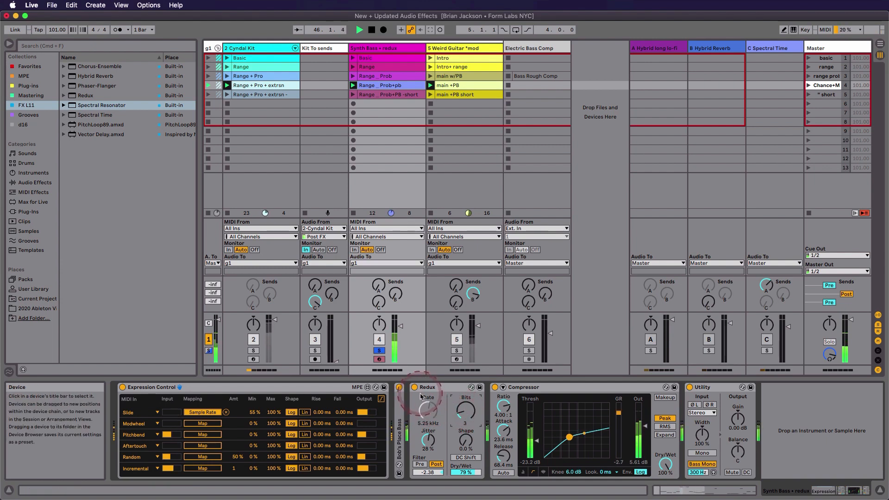
pyautogui.click(379, 351)
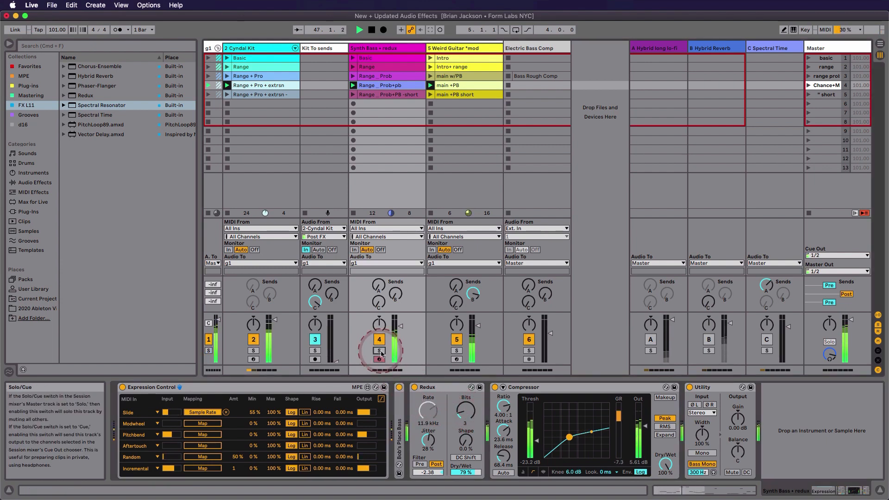
# Toggle Weird Guitar's first Chorus-Ensemble on and back off, and reactivate the effect rack containing Phaser-Flanger, Detuned Trail and Reverse Audio.
pyautogui.click(475, 53)
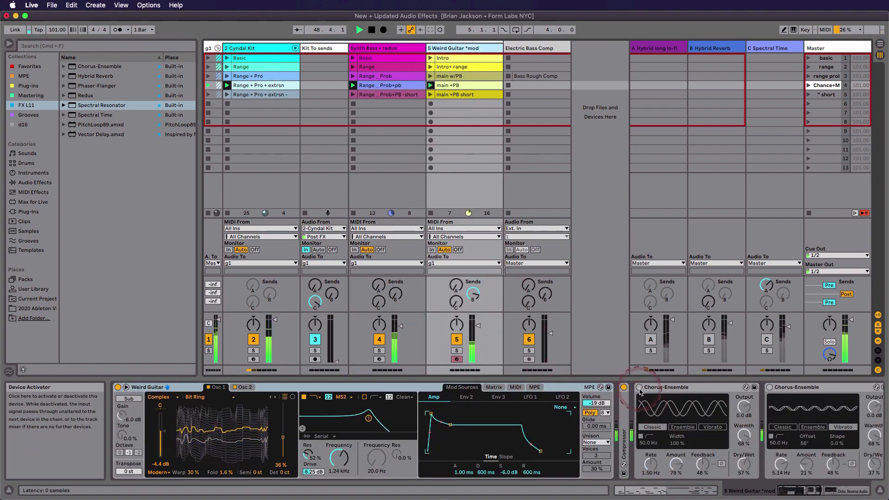
pyautogui.click(639, 387)
pyautogui.hscroll(5, 641, 392)
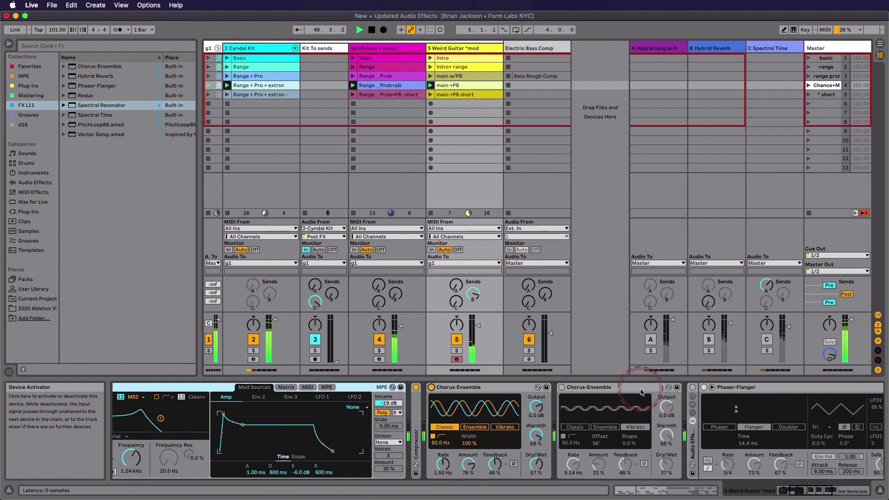
pyautogui.click(432, 388)
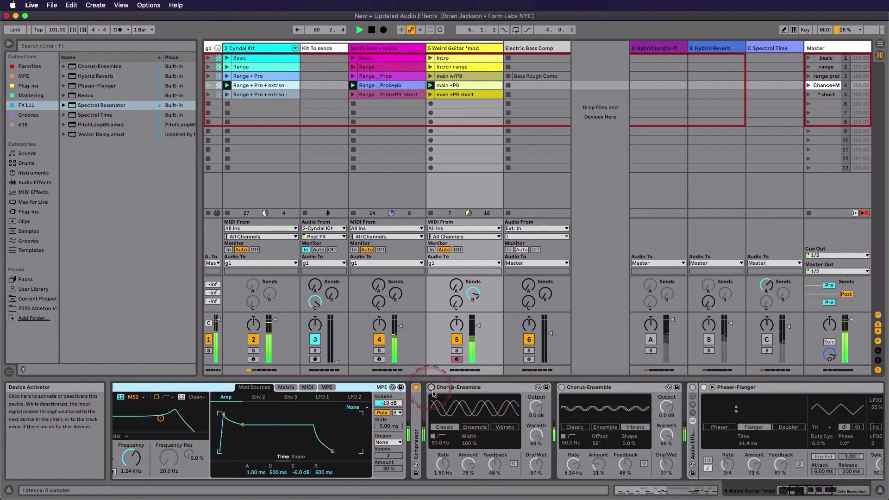
pyautogui.click(693, 387)
pyautogui.hscroll(3, 699, 407)
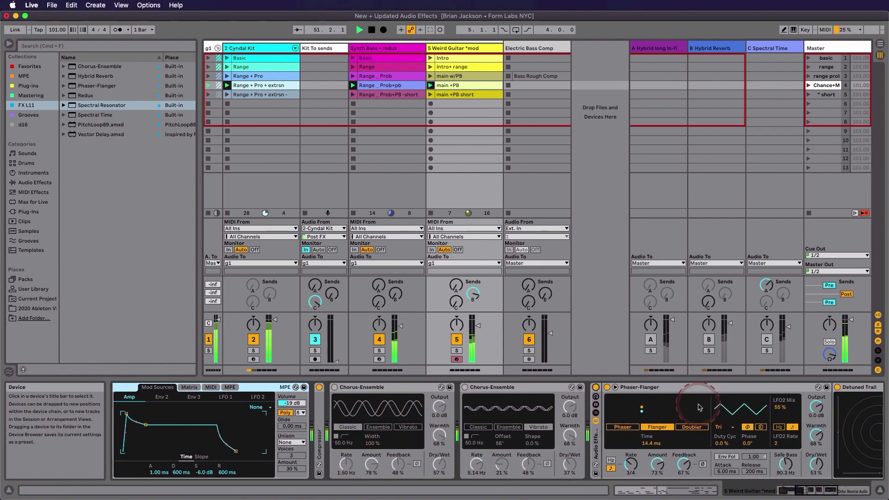
pyautogui.hscroll(8, 699, 407)
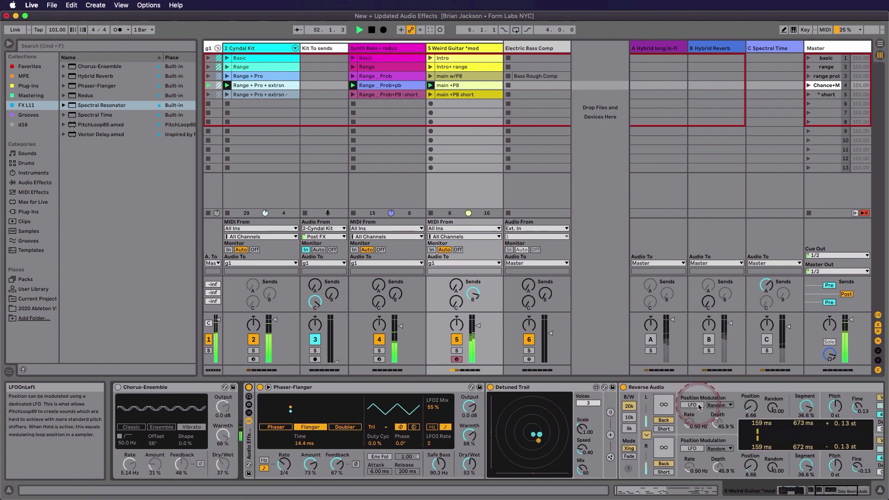
# Reactivate return tracks B, C and A one after another during playback.
pyautogui.click(708, 341)
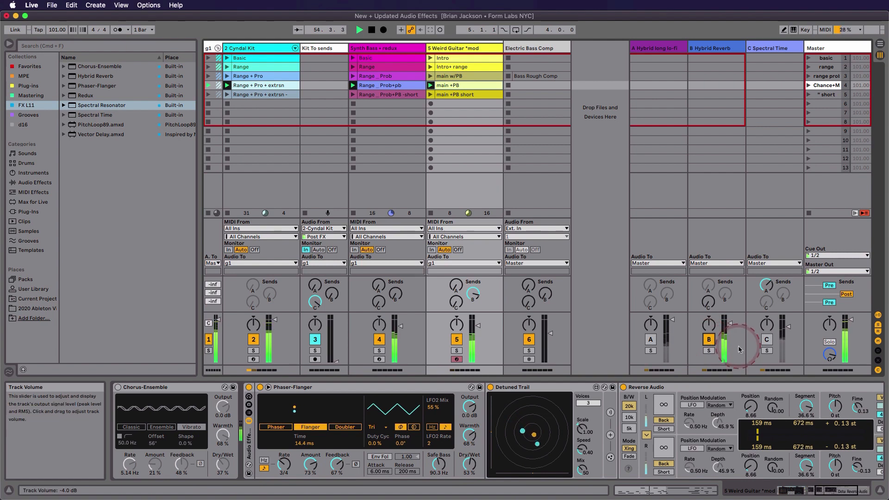
pyautogui.click(766, 340)
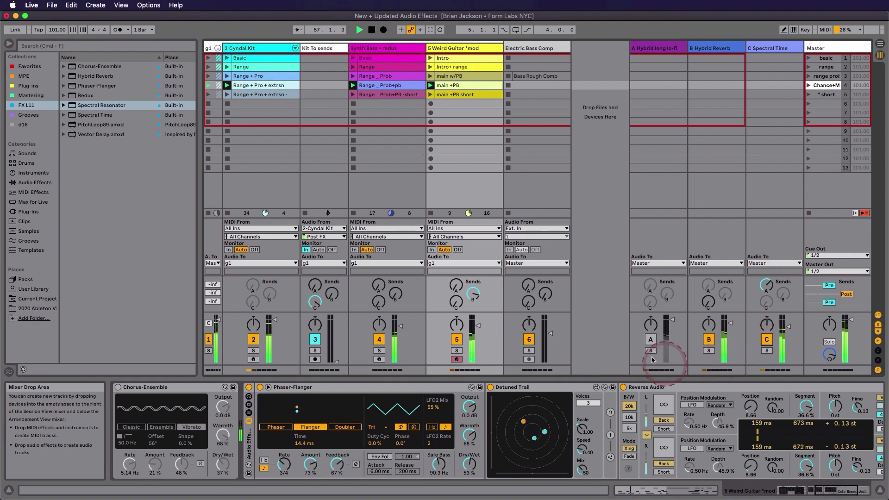
pyautogui.click(651, 340)
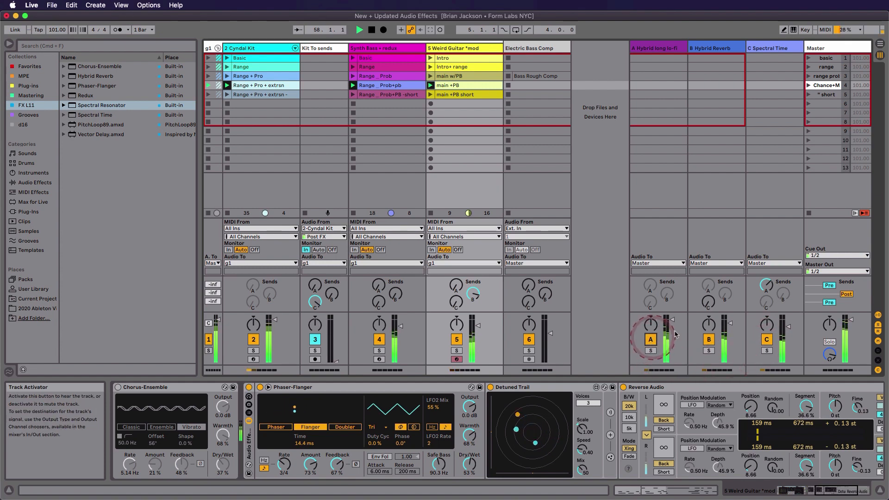
# Set return C's send to Hybrid long lo-fi to about -12.7 dB and show the Spectral Time return's devices.
pyautogui.click(764, 286)
pyautogui.moveTo(764, 286)
pyautogui.mouseDown()
pyautogui.moveTo(764, 301)
pyautogui.moveTo(766, 290)
pyautogui.mouseUp()
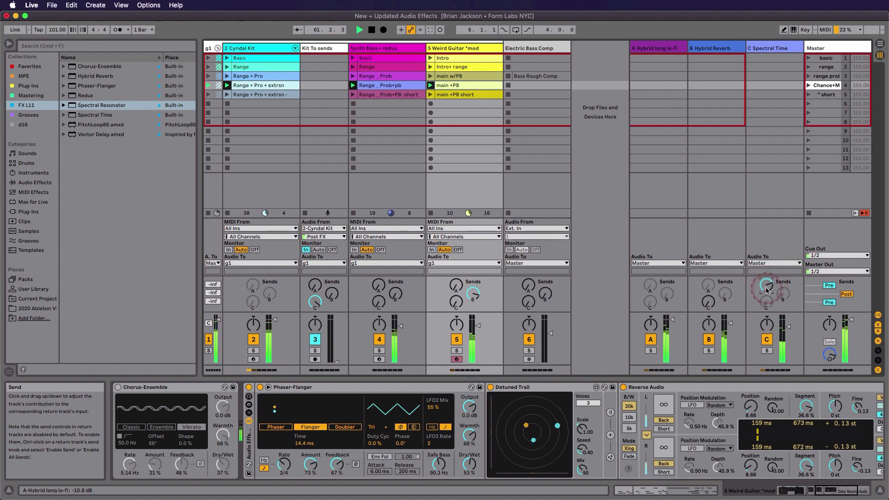
pyautogui.moveTo(766, 290); pyautogui.dragTo(766, 291)
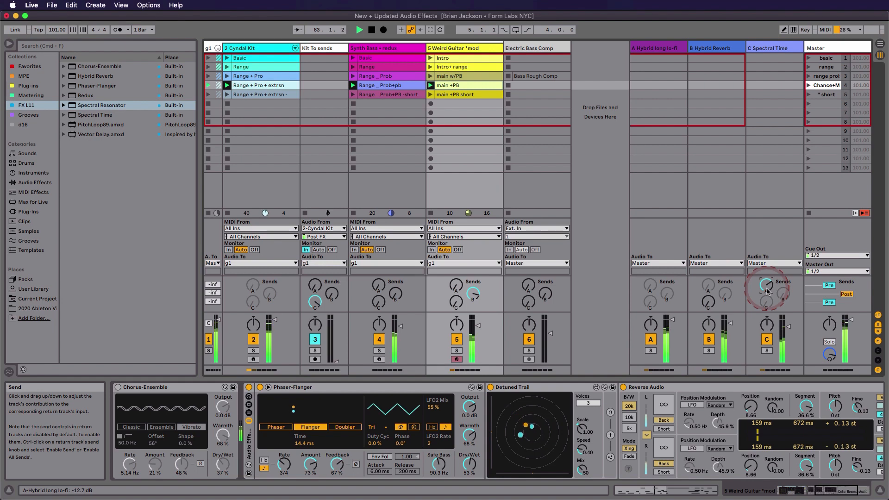
pyautogui.click(773, 48)
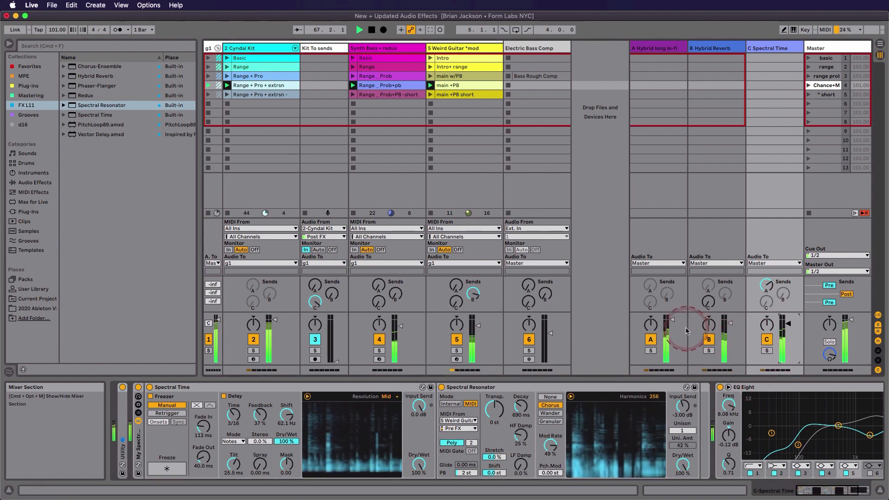
# Lower return A's volume slightly, and vary Weird Guitar's send to Hybrid Reverb, ending at about -8.0 dB.
pyautogui.moveTo(674, 323); pyautogui.dragTo(674, 328)
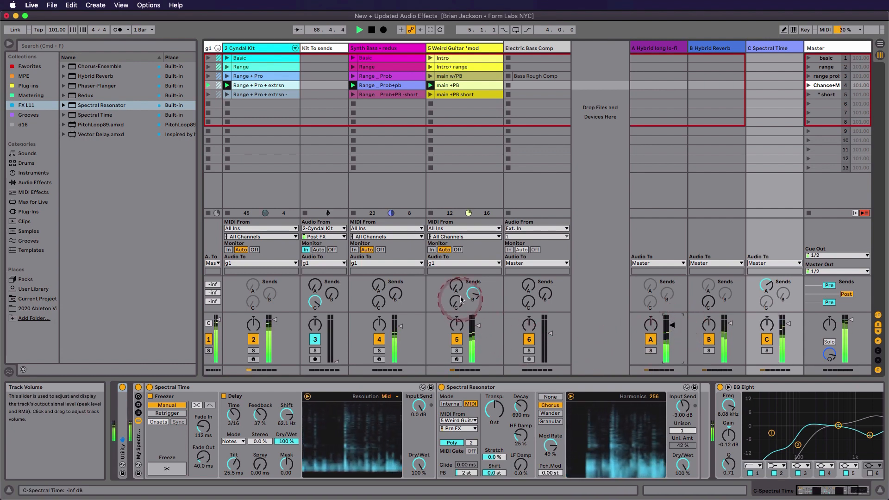
pyautogui.moveTo(472, 294); pyautogui.dragTo(471, 297)
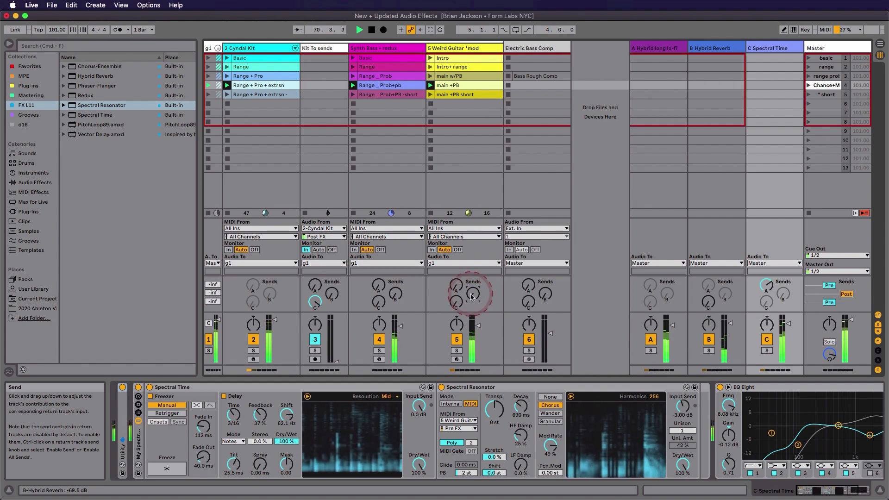
pyautogui.moveTo(470, 298); pyautogui.dragTo(470, 297)
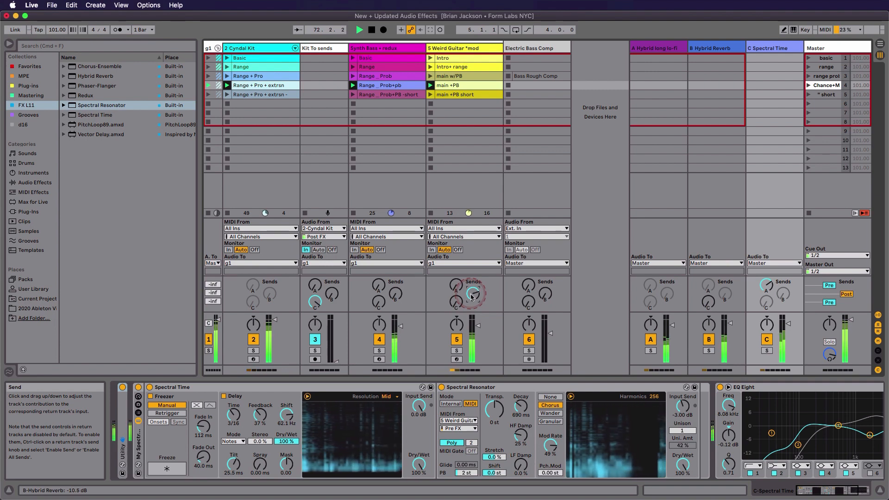
pyautogui.moveTo(471, 296); pyautogui.dragTo(471, 297)
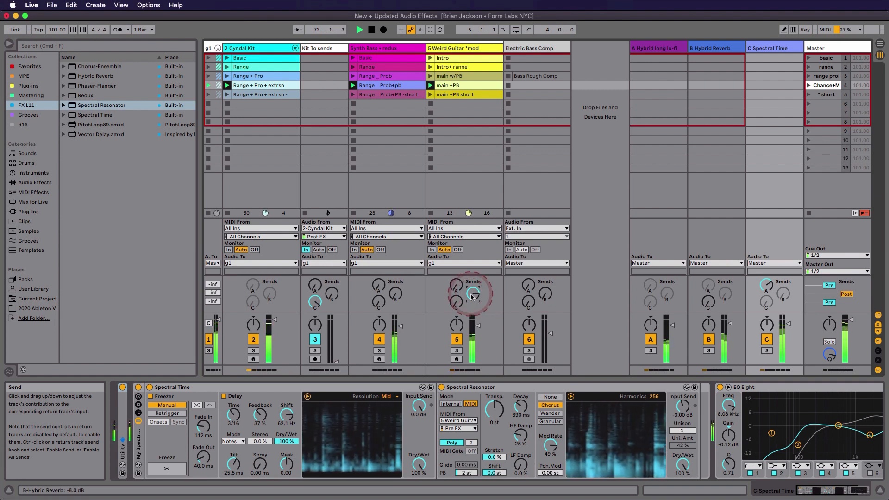